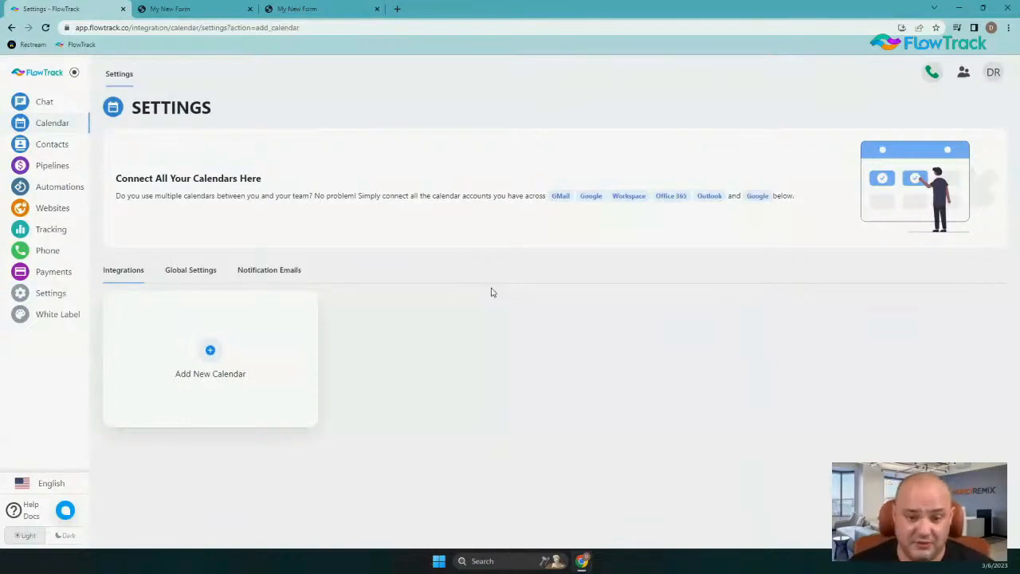
Add a Google Calendar integration using the existing Google account and allow the calendar access
left_click(210, 352)
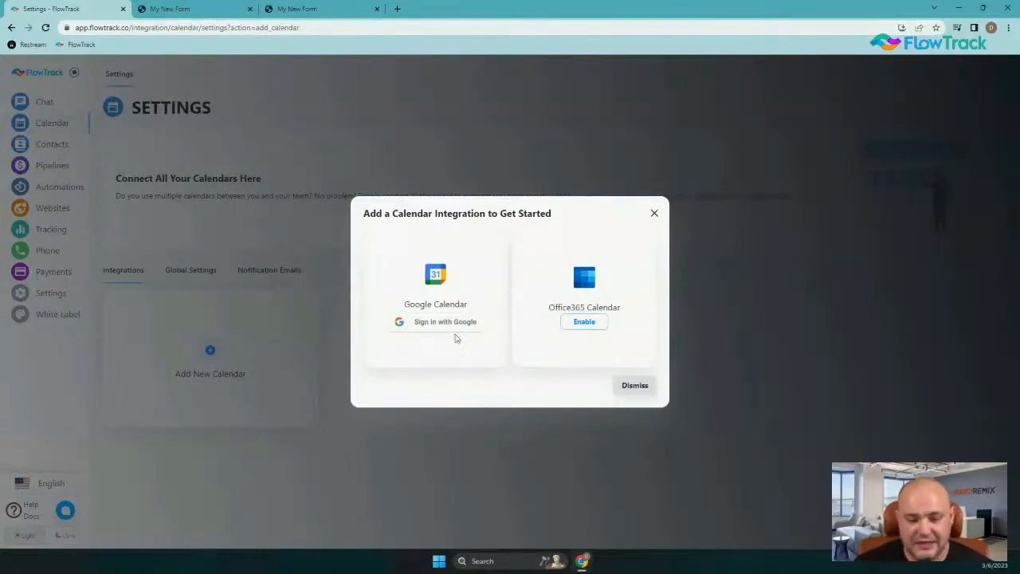
left_click(457, 327)
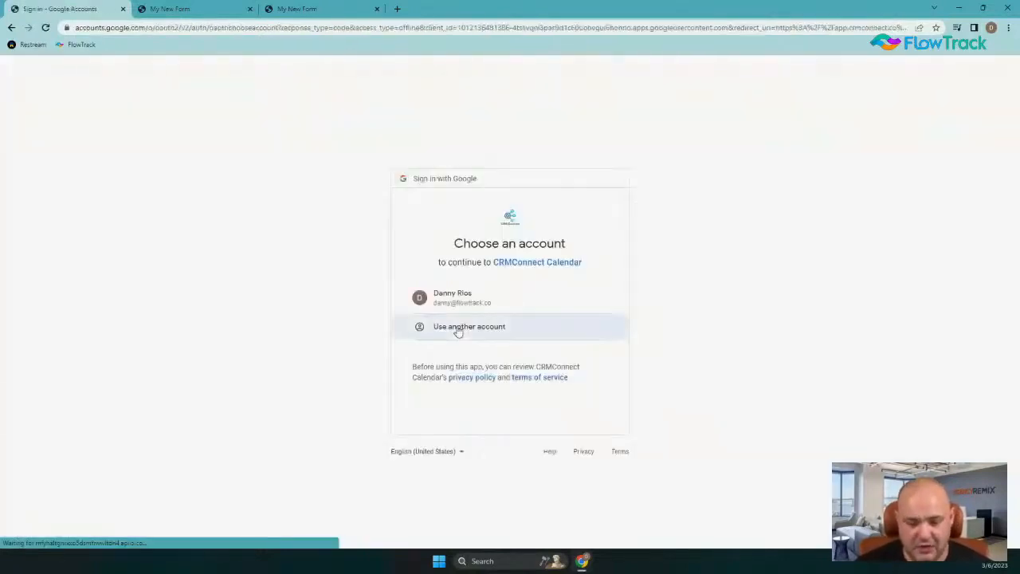
left_click(467, 301)
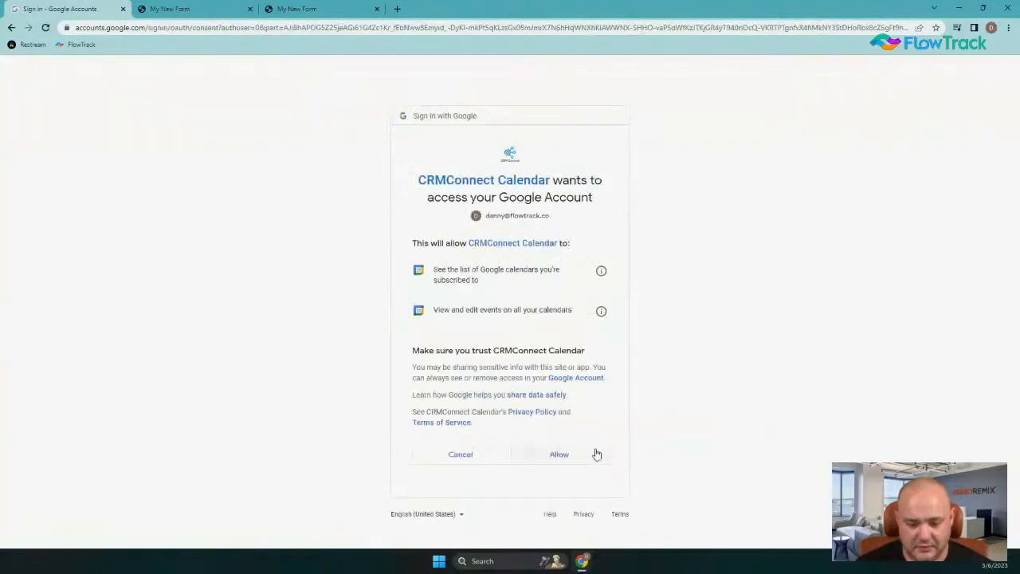
left_click(568, 451)
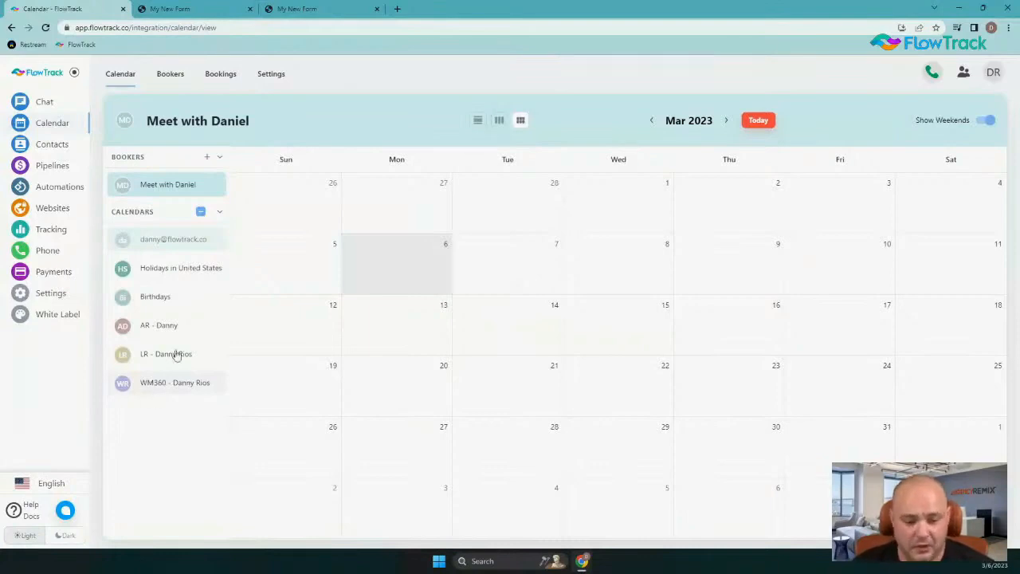
In the connected Google Calendar's settings, enable the calendar check option for the AR, LR and WM360 calendars
left_click(278, 81)
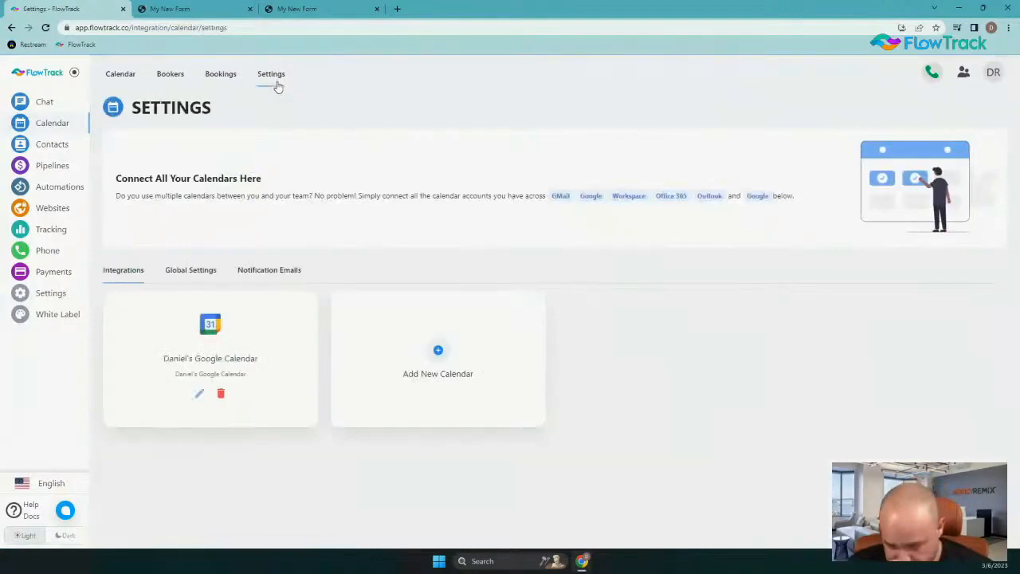
left_click(200, 393)
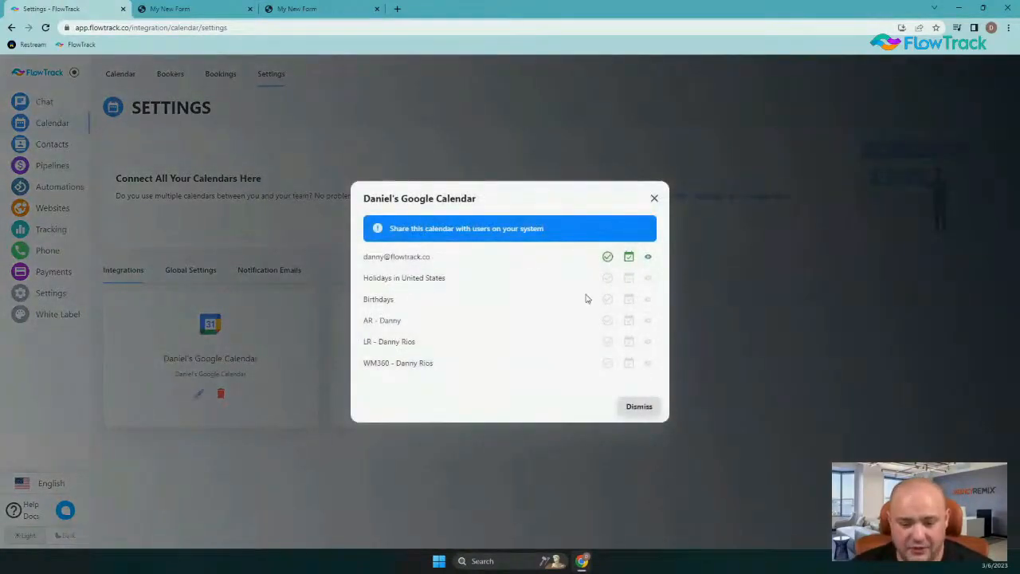
left_click(630, 324)
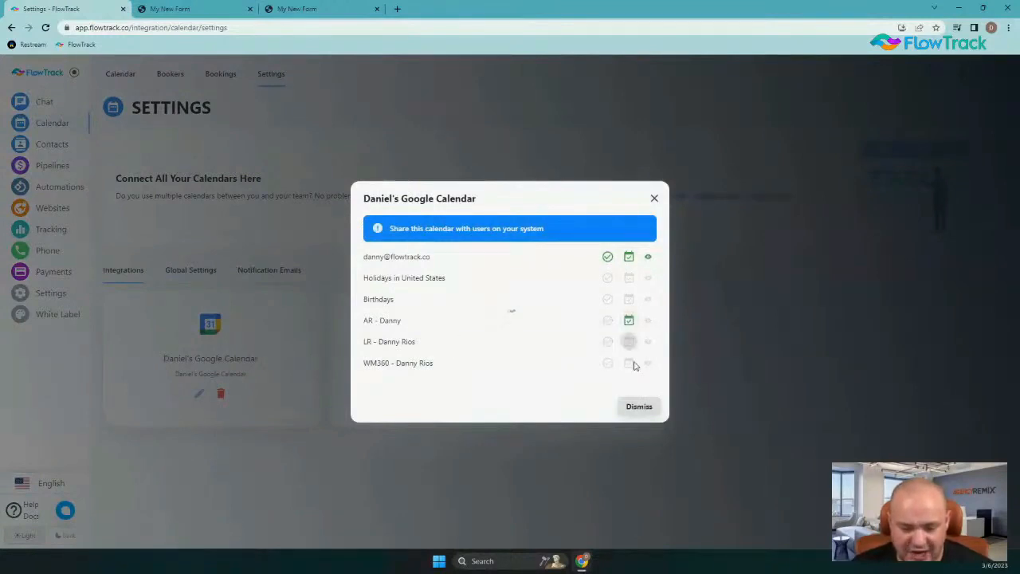
left_click(629, 364)
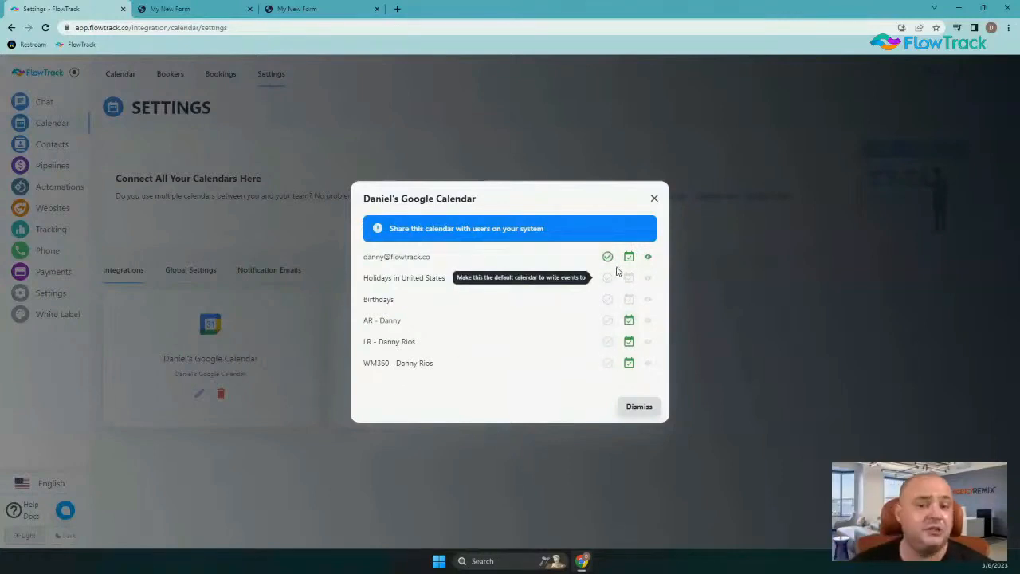
Share the AR, LR and WM360 calendars with the other users on the system
left_click(648, 321)
left_click(646, 341)
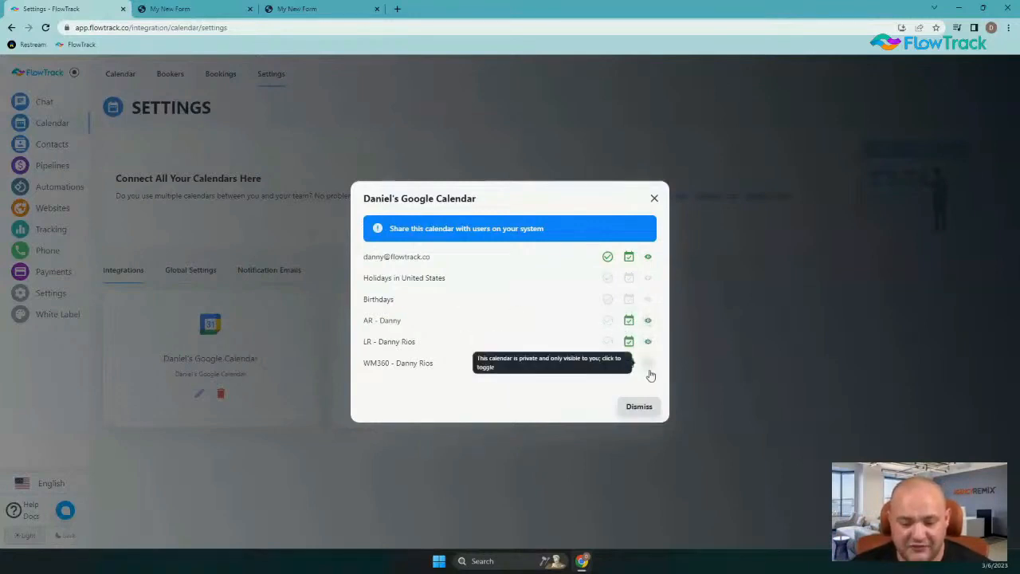
left_click(650, 364)
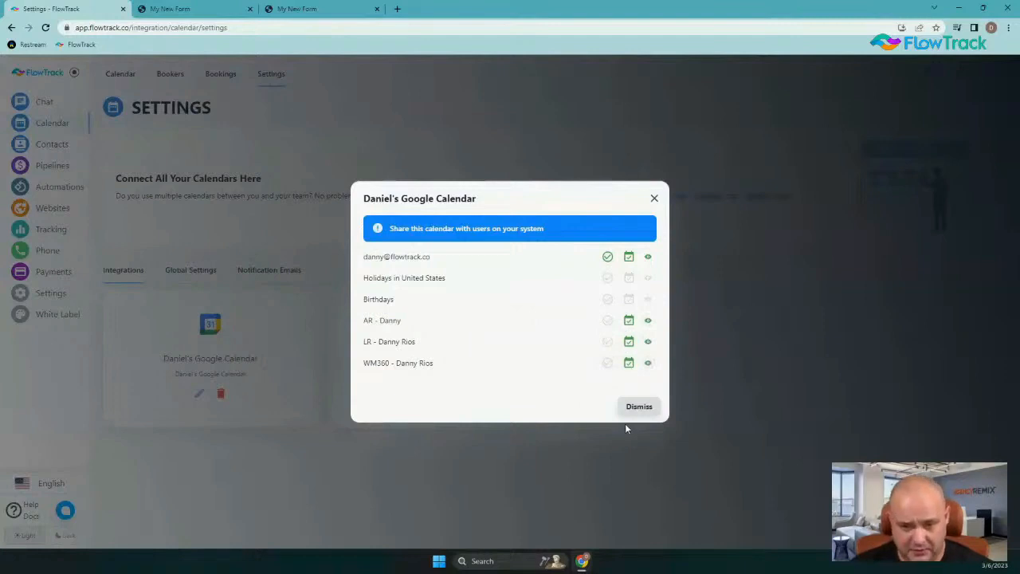
Make the AR, LR and WM360 calendars private again and close the integration's sharing settings
left_click(648, 320)
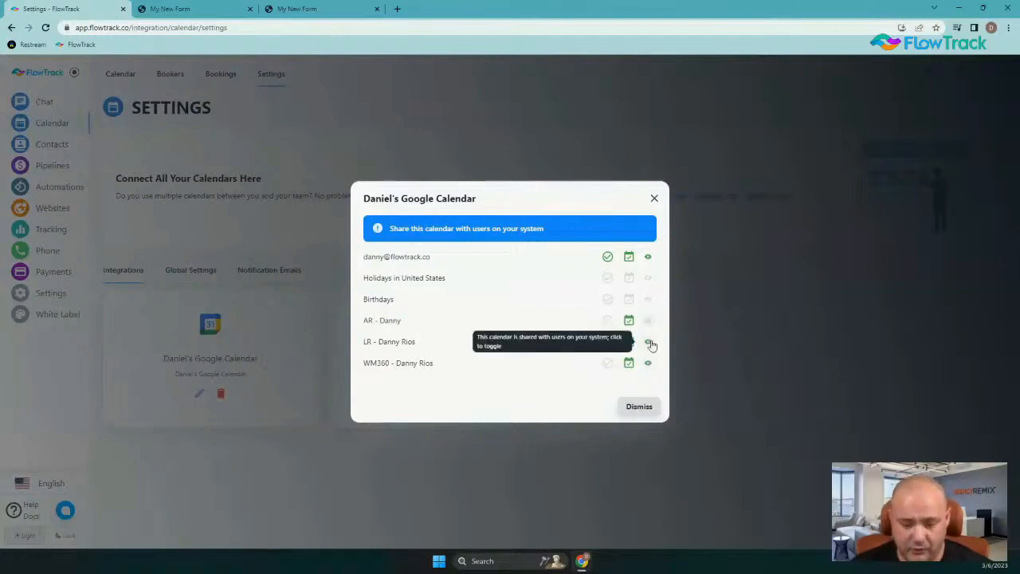
left_click(650, 344)
left_click(648, 363)
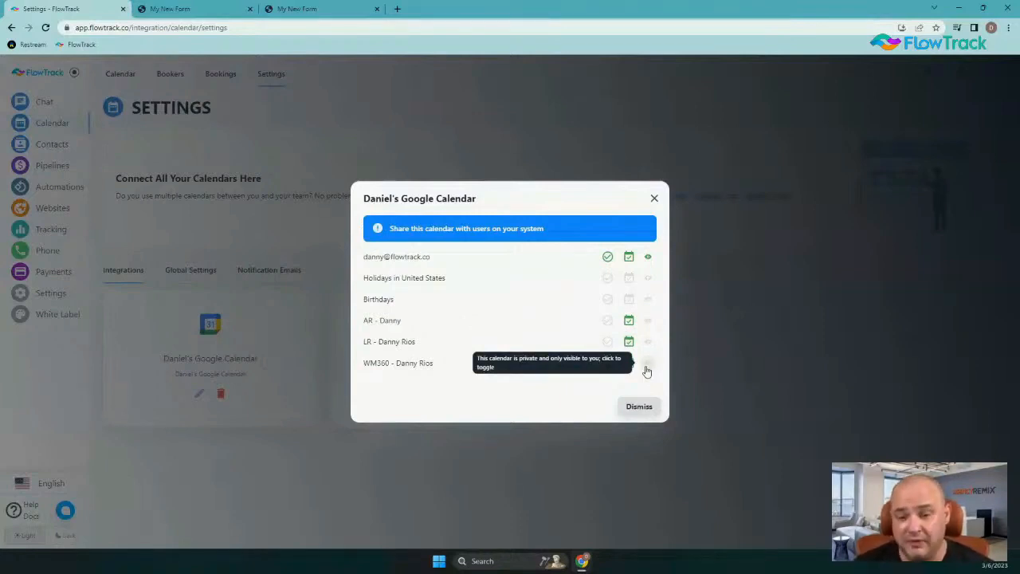
left_click(652, 200)
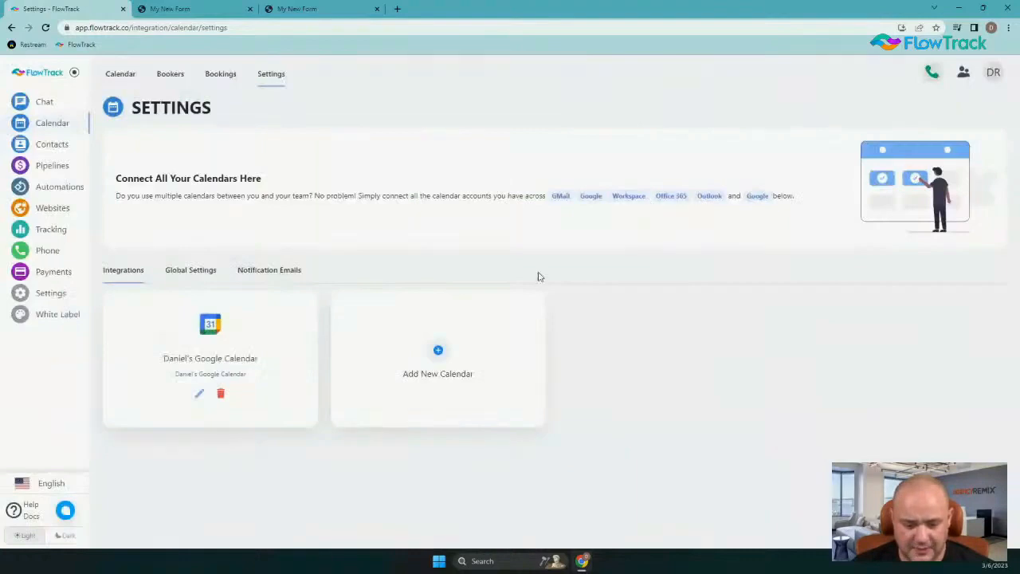
Review the calendar's global event statuses and notification emails, including the Appointment Invitation template
left_click(188, 274)
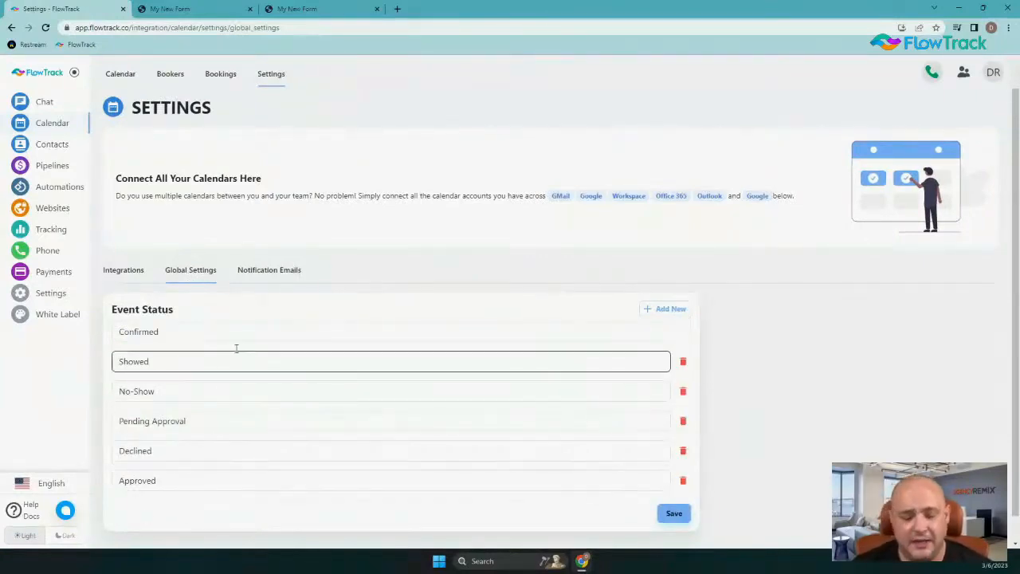
left_click(272, 274)
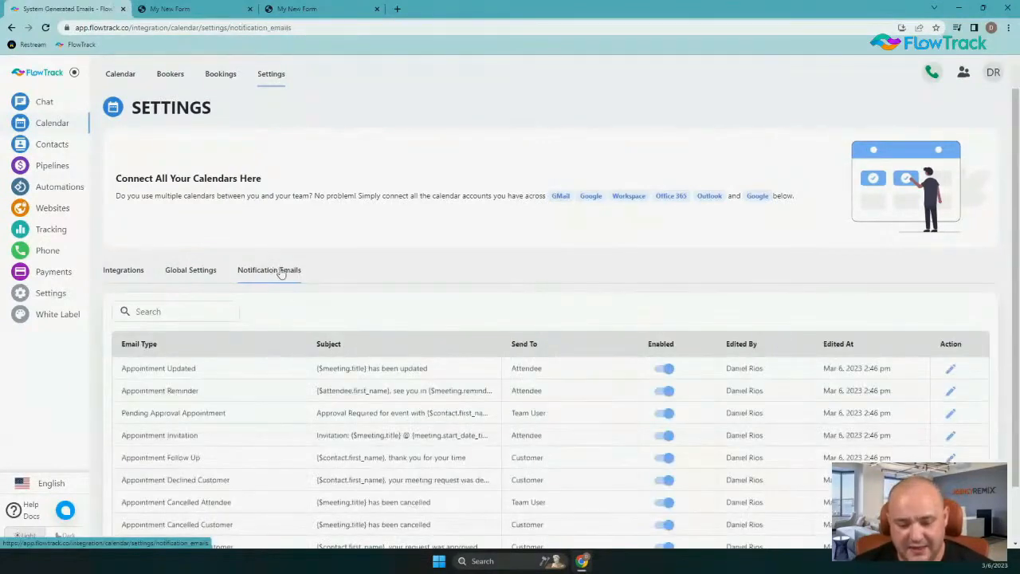
scroll(406, 286, "down", 1)
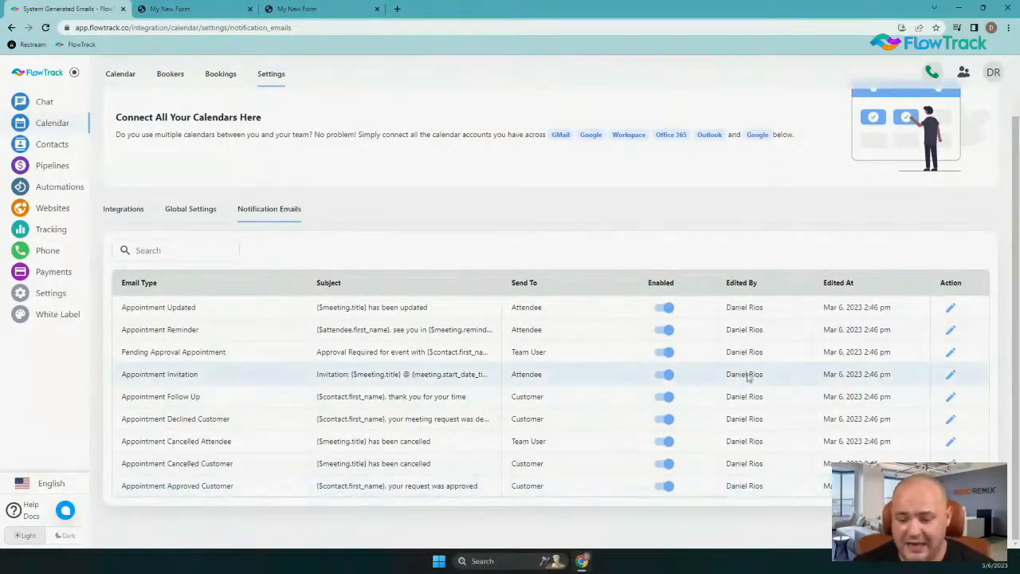
left_click(951, 376)
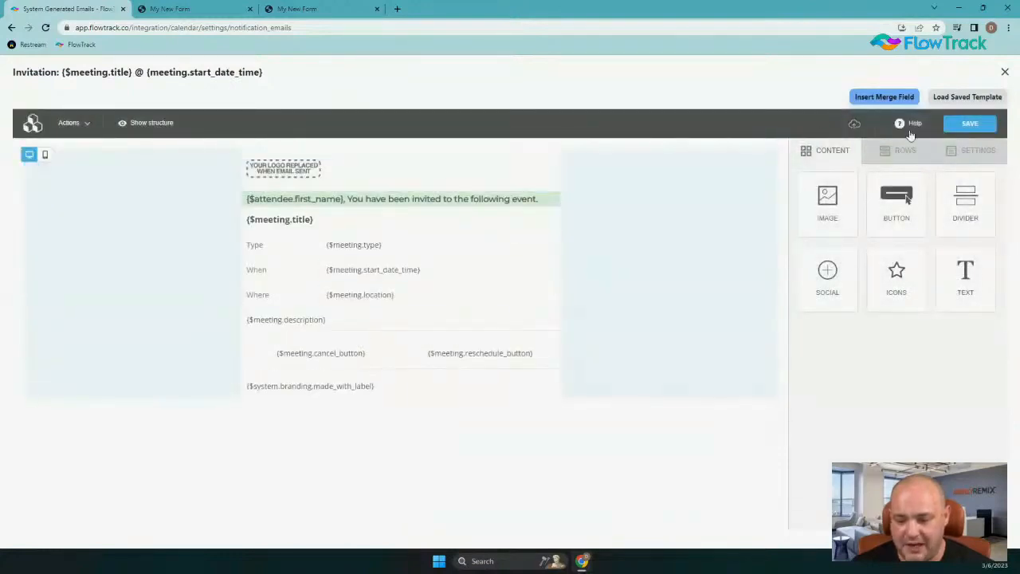
left_click(1005, 72)
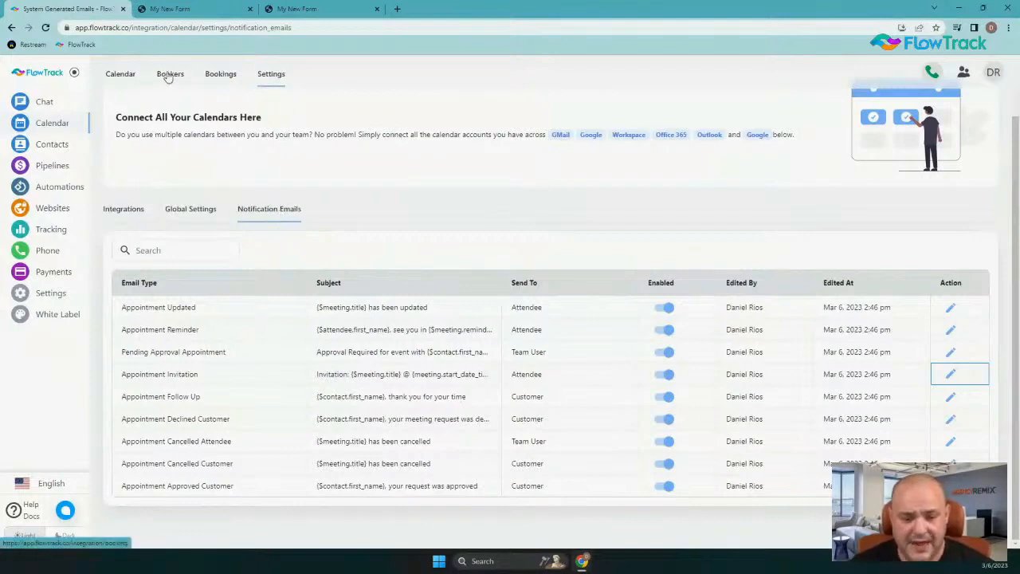
Copy the existing single-user booker's meeting link from the bookers list and open that booker for editing
left_click(132, 77)
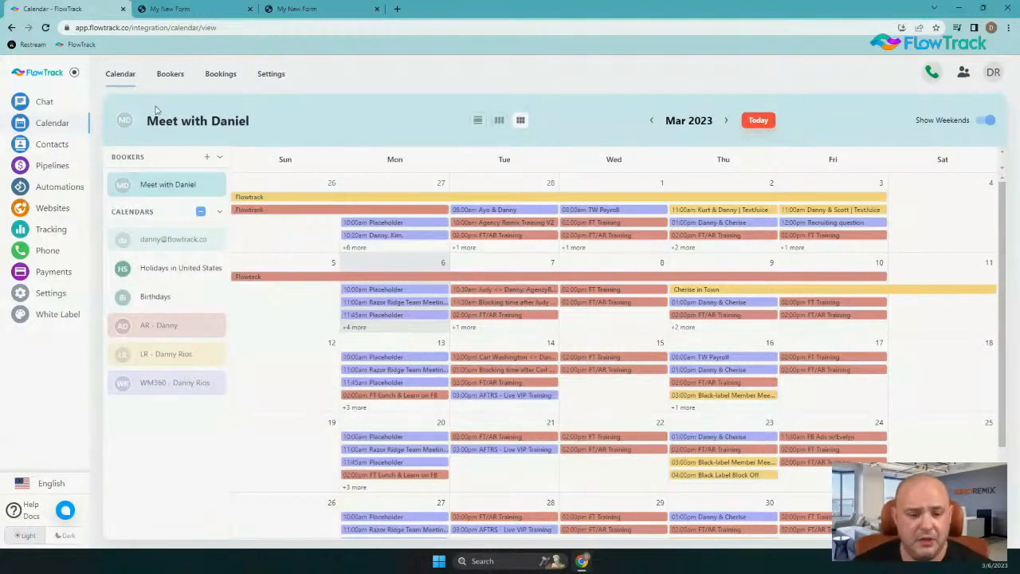
left_click(170, 75)
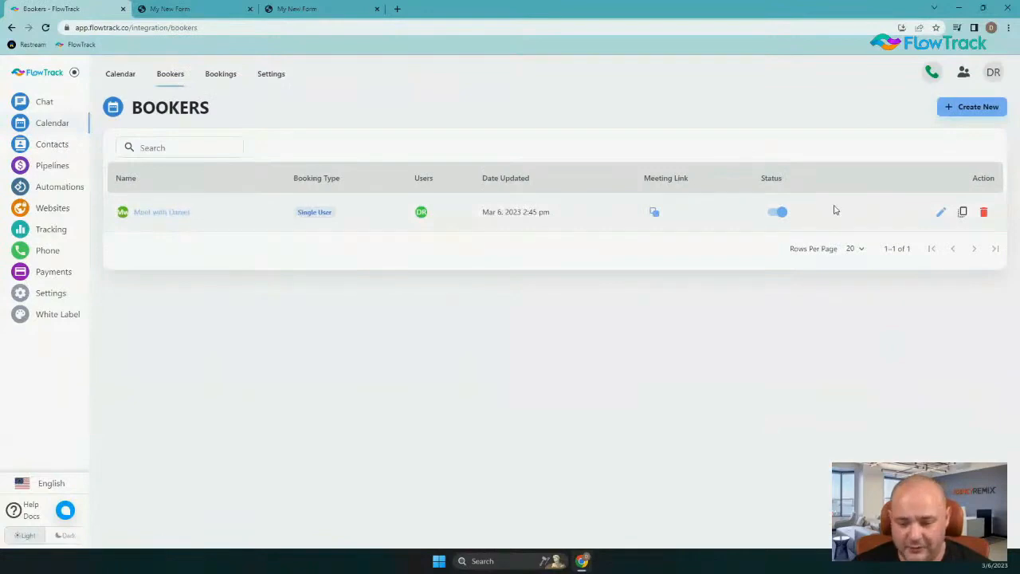
left_click(656, 212)
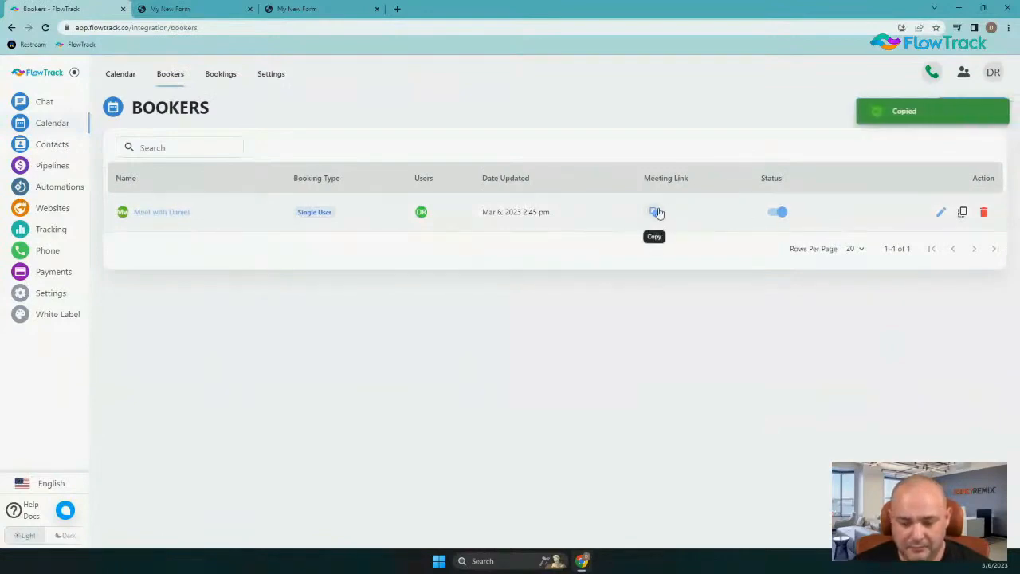
left_click(940, 212)
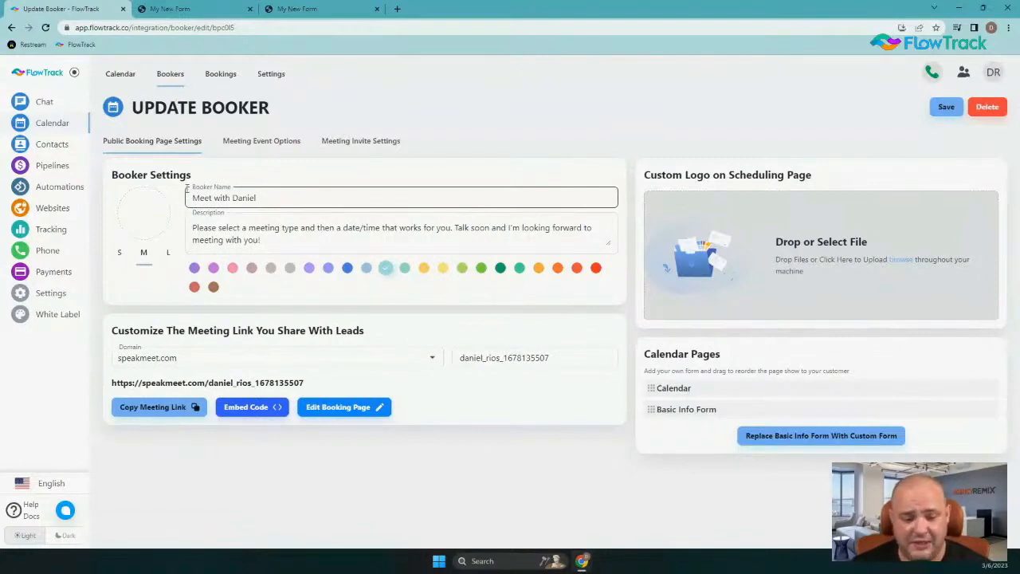
Load the booker's public meeting link in the second browser tab and close the leftover form tab
left_click_drag(268, 242, 180, 228)
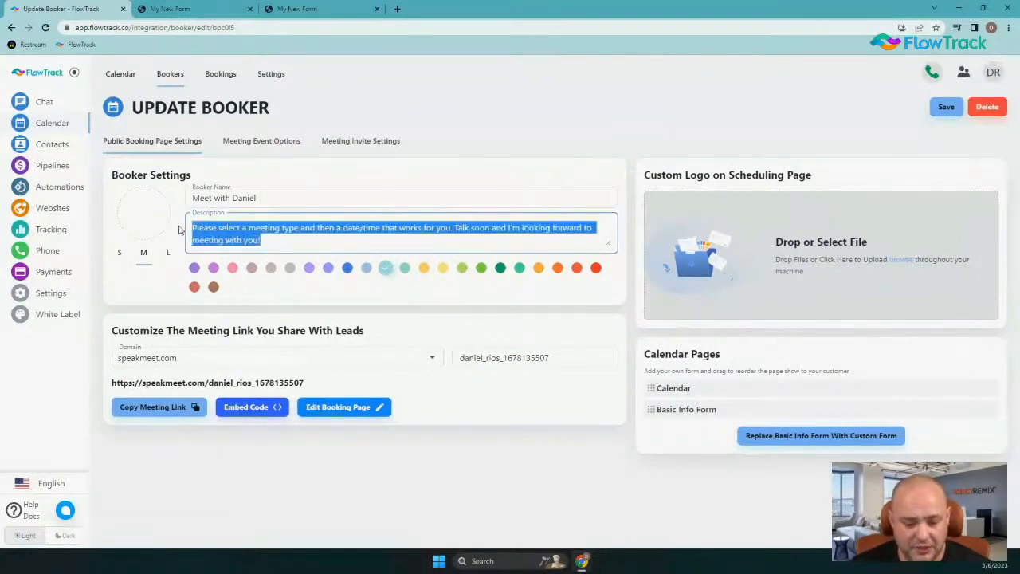
triple_click(264, 382)
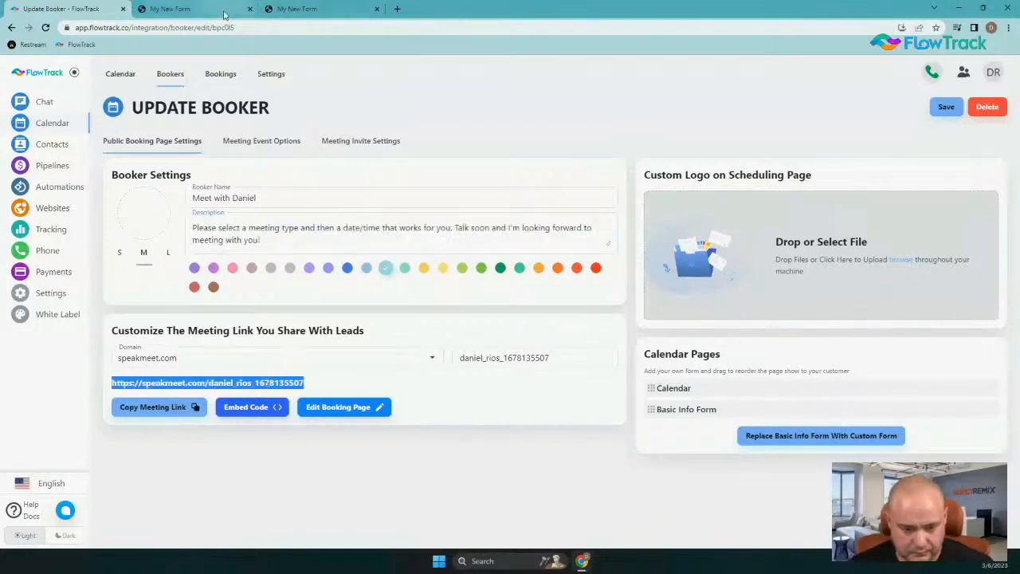
left_click(224, 9)
left_click(224, 27)
key("ctrl+v")
key("Return")
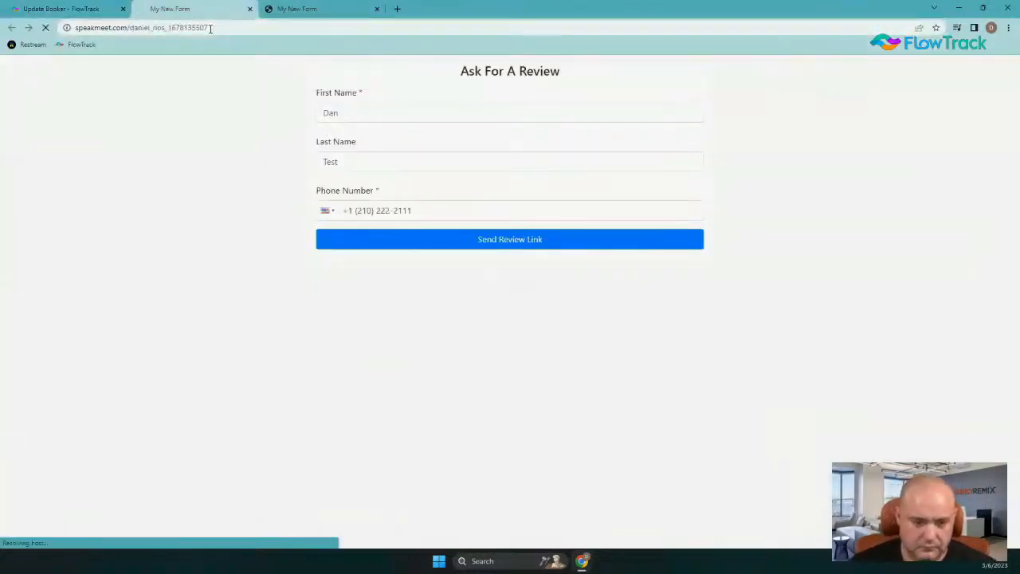
left_click(376, 9)
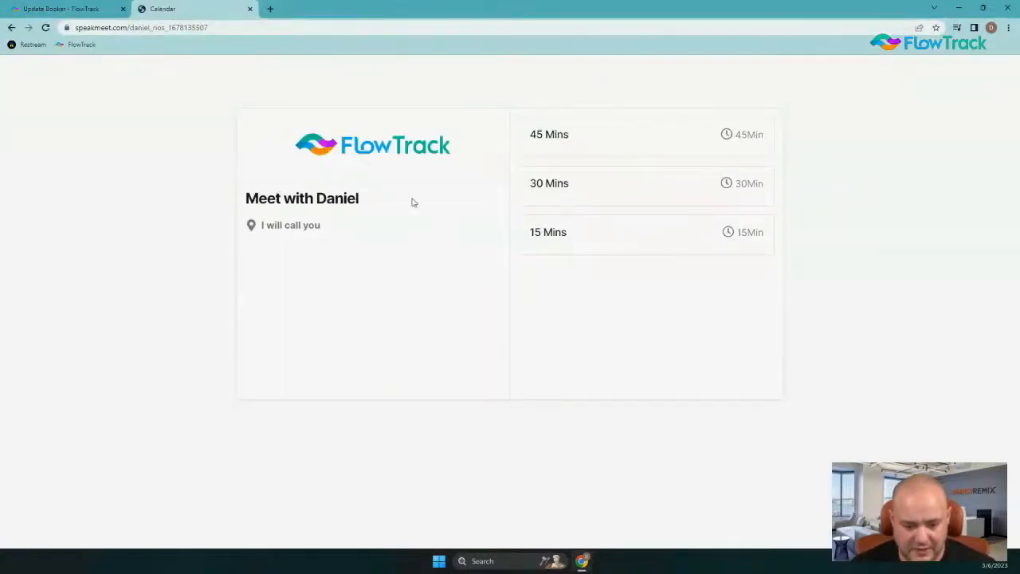
Back in the booker's settings, set the meeting link domain to my.flowtracktraining.com/meet
left_click(103, 9)
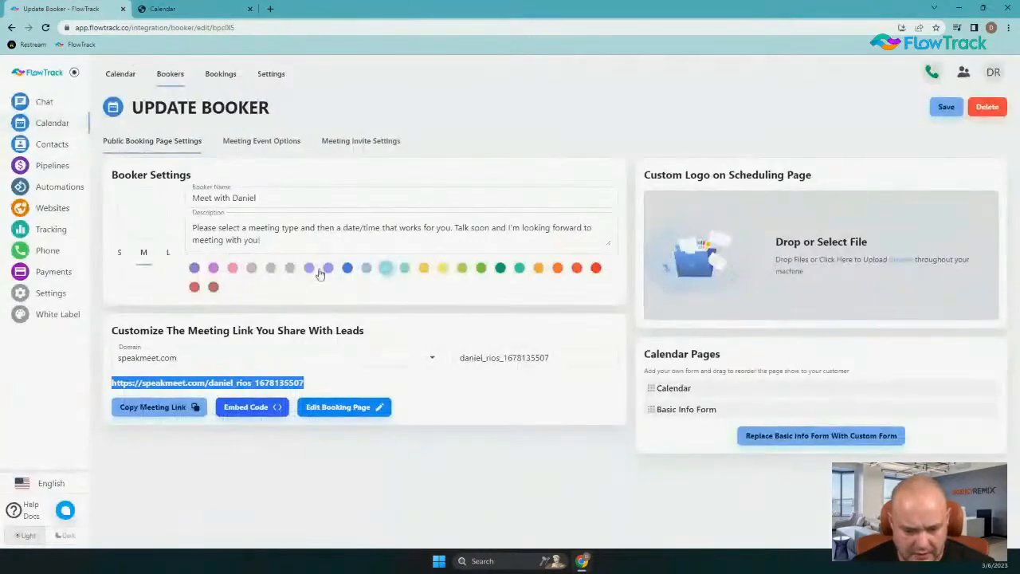
left_click(183, 357)
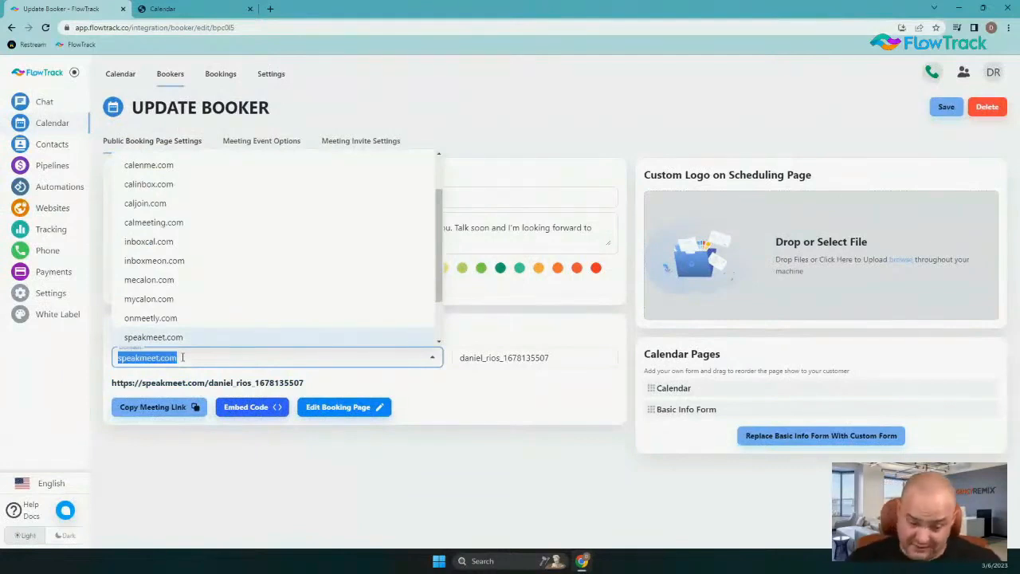
scroll(226, 298, "up", 2)
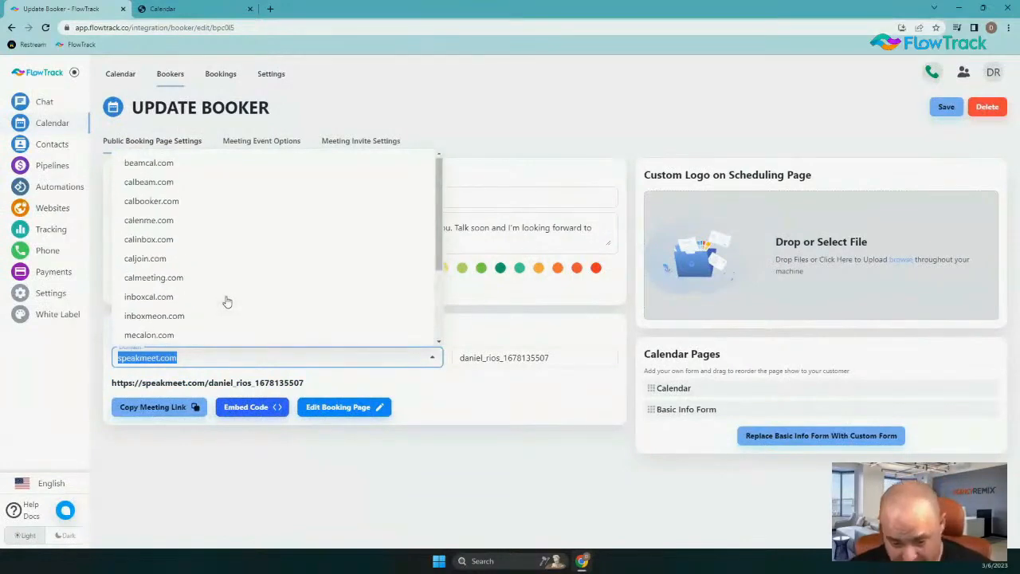
scroll(216, 231, "down", 2)
scroll(211, 211, "up", 2)
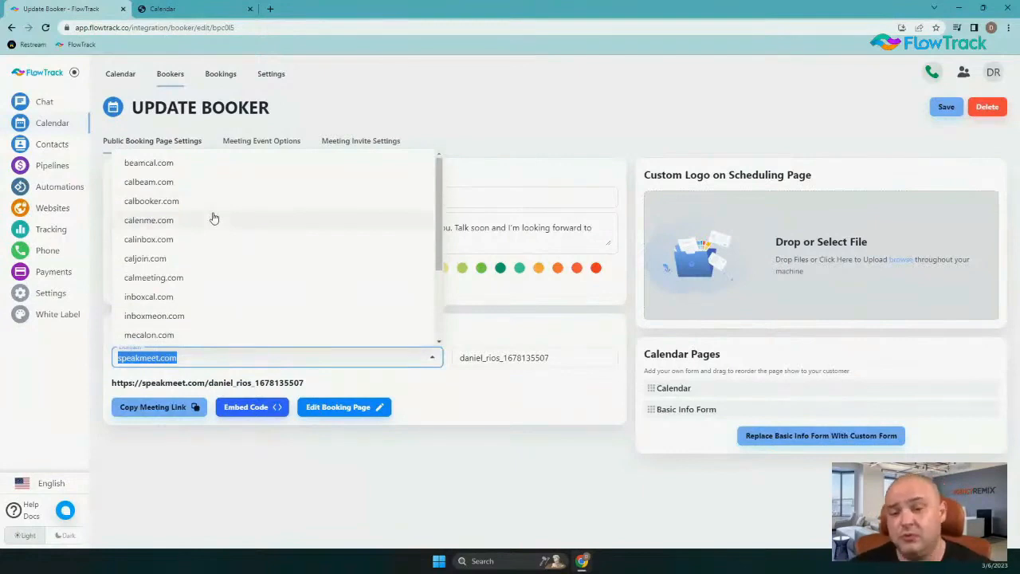
scroll(214, 218, "down", 2)
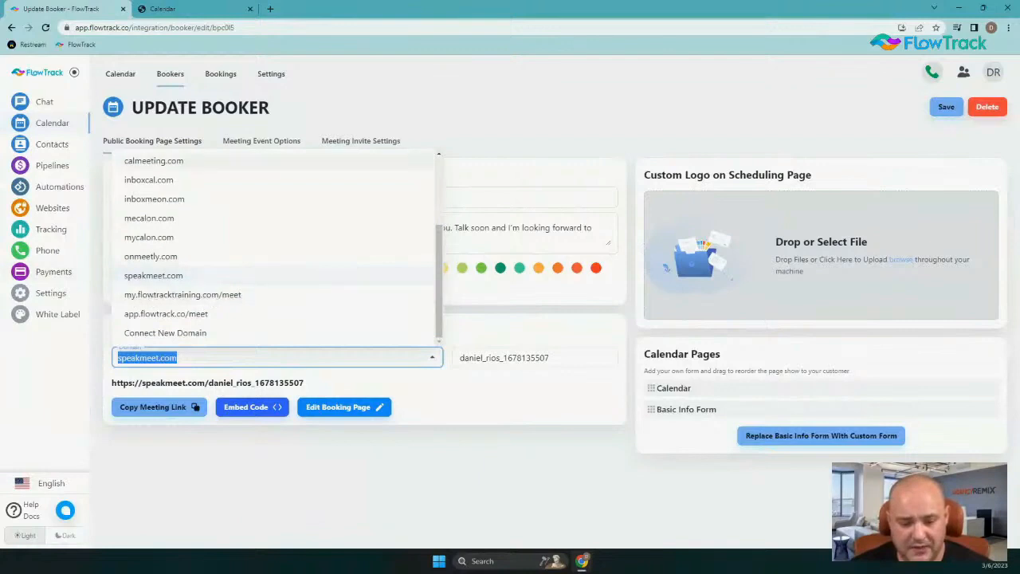
left_click(212, 294)
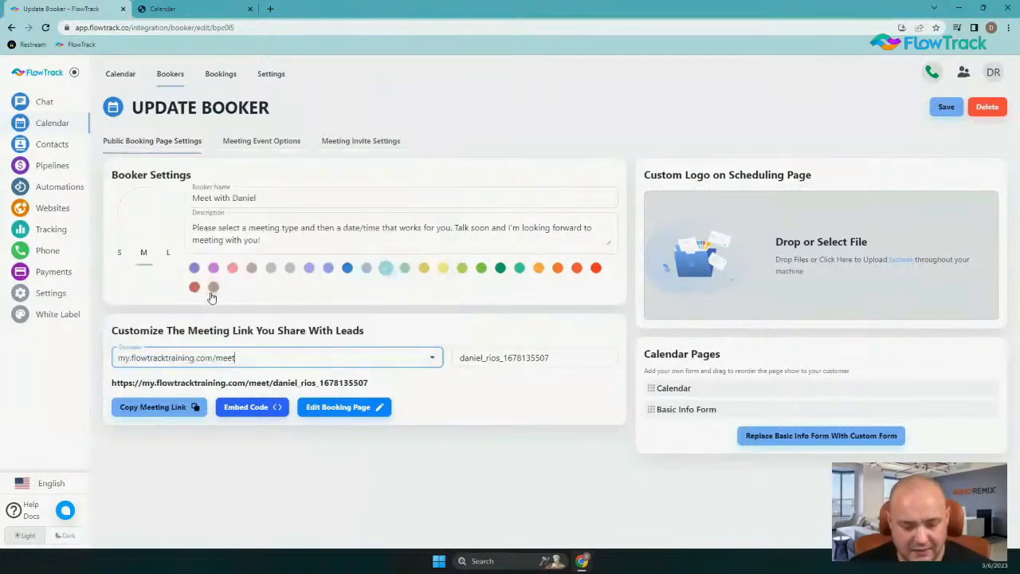
left_click(249, 357)
scroll(248, 310, "up", 5)
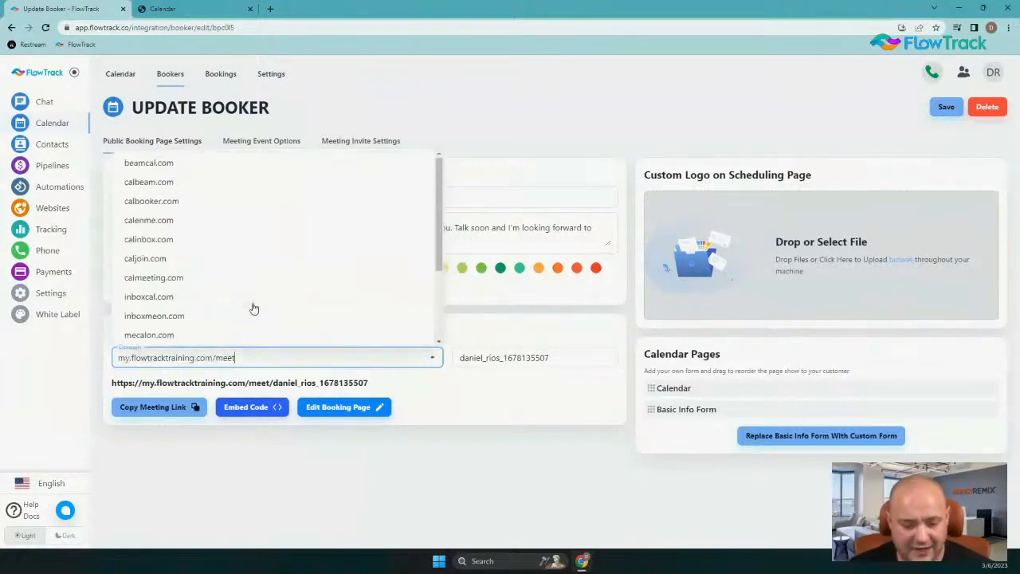
scroll(254, 311, "down", 5)
left_click(562, 459)
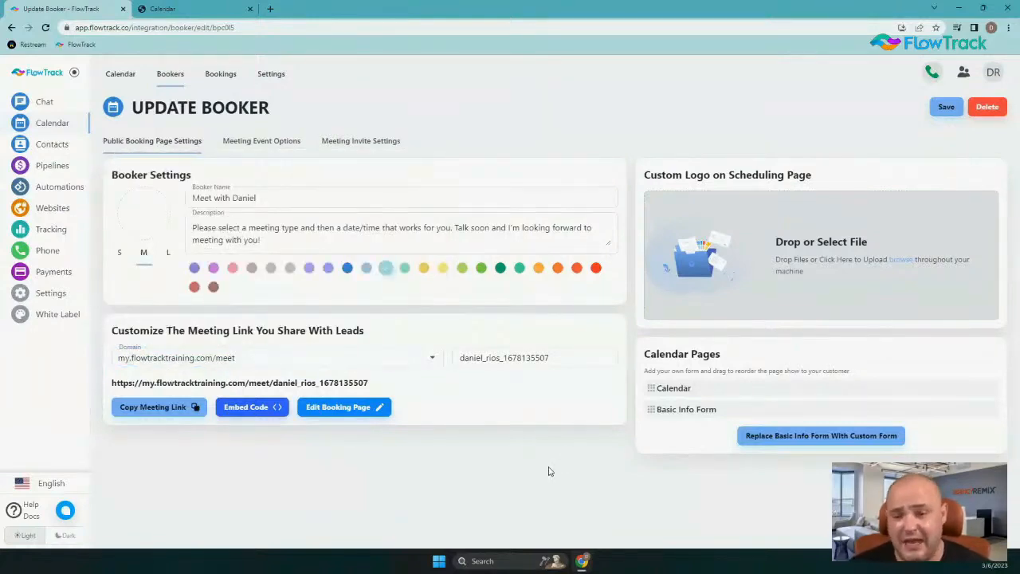
Replace the custom ending of the meeting link with the host's first name
left_click_drag(571, 360, 455, 326)
type("Danny")
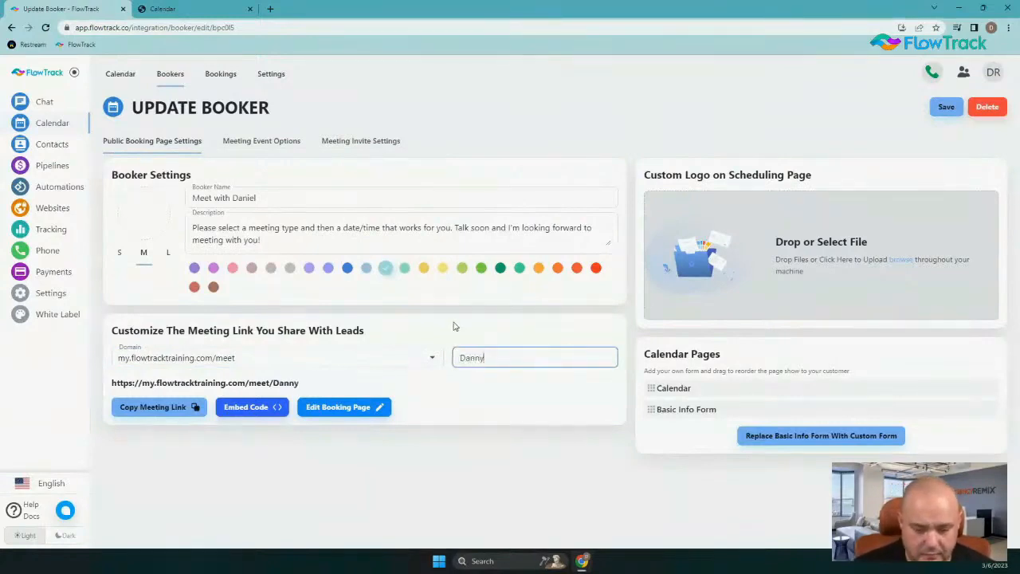
Save the booker with its customized meeting link
left_click(450, 453)
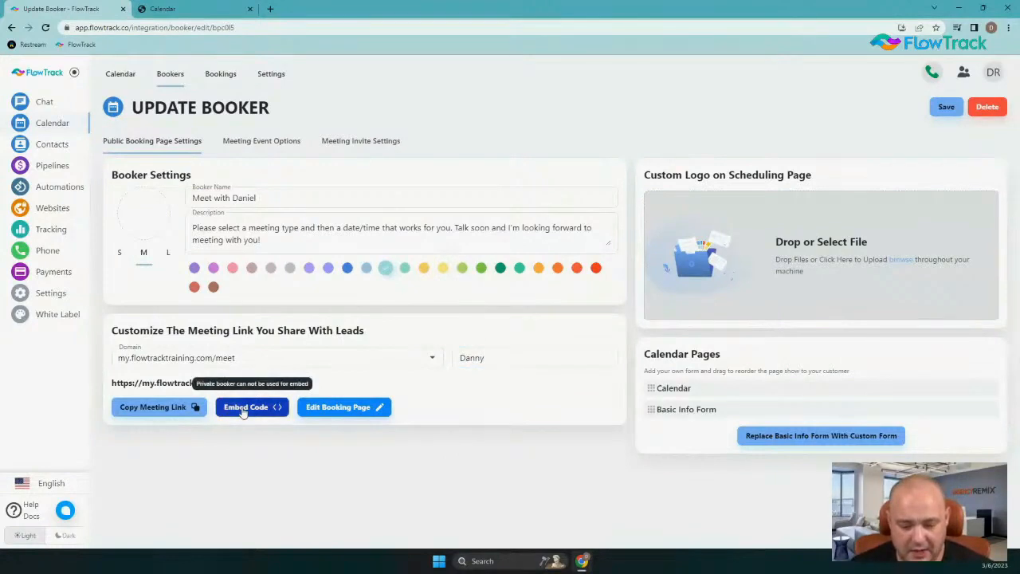
left_click(946, 108)
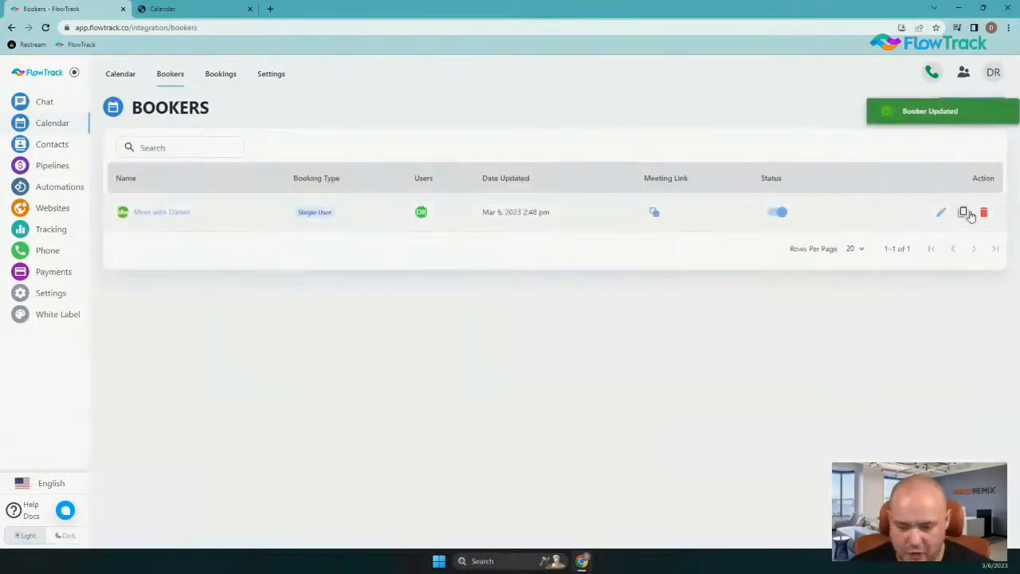
Reopen the single-user booker for editing and copy its customized meeting link
left_click(940, 212)
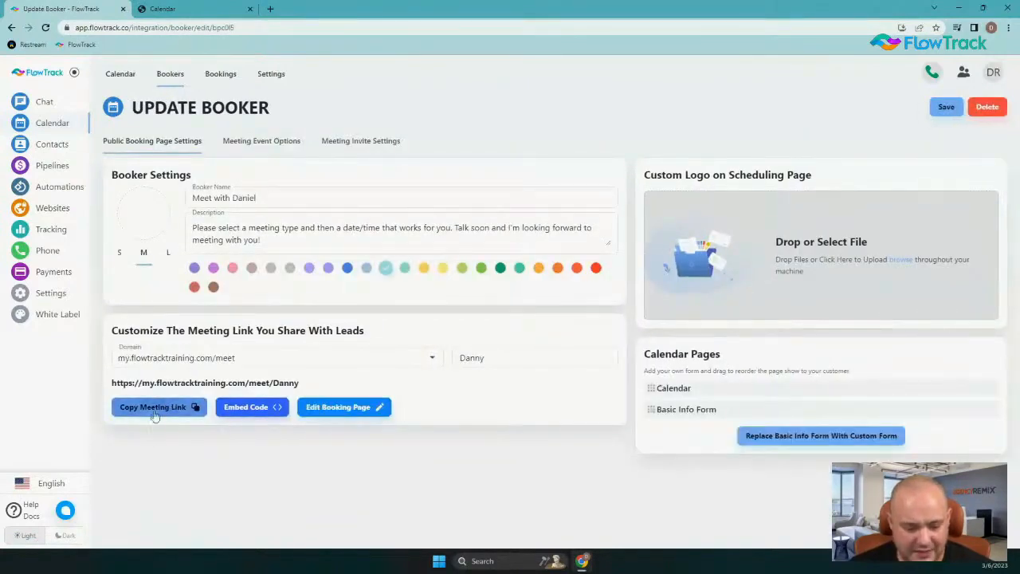
left_click(155, 415)
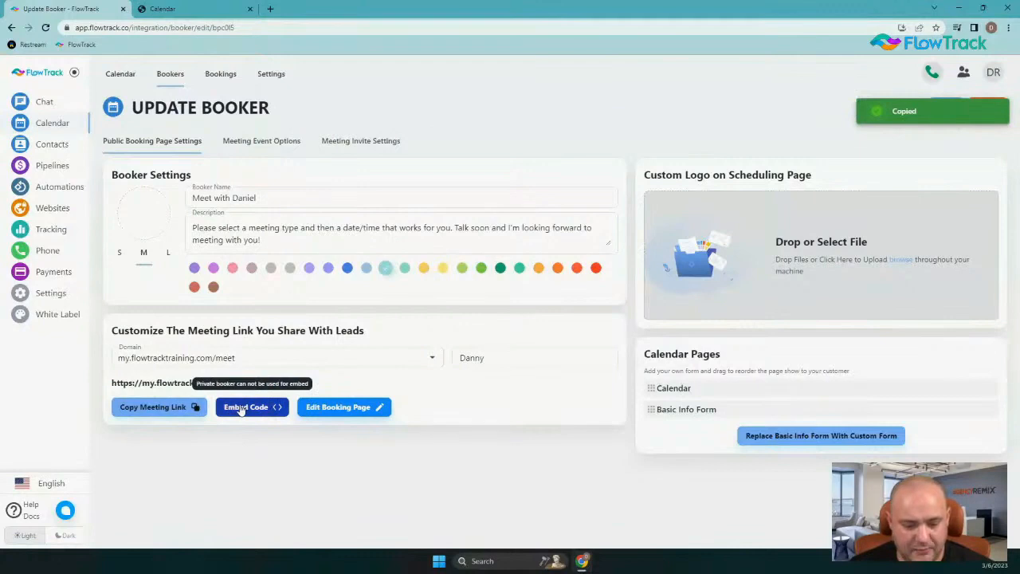
left_click(241, 410)
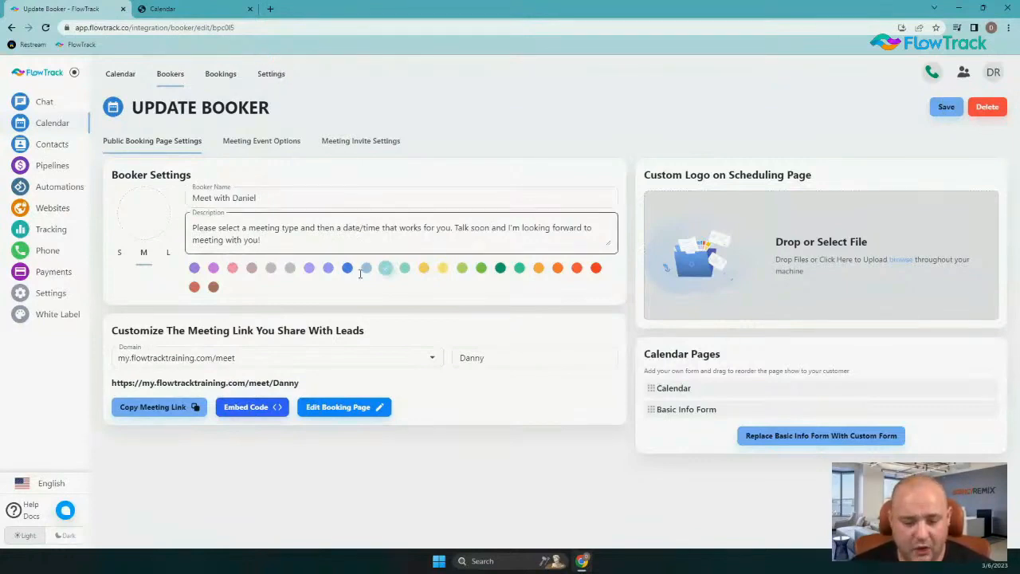
Try the color FF6600 for the calendar's Primary Button Bg in the booking page designer and exit without saving
left_click(353, 409)
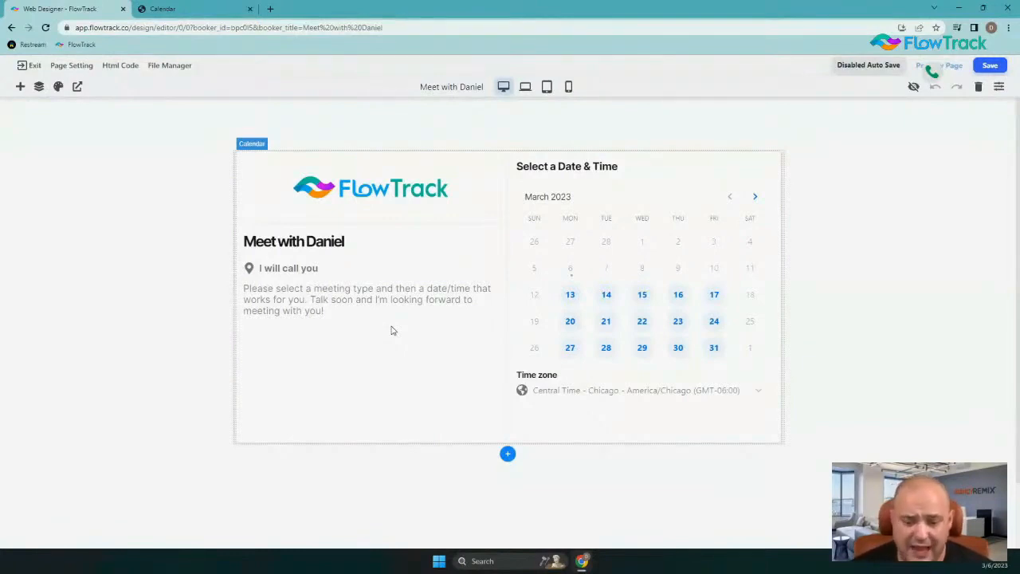
left_click(529, 311)
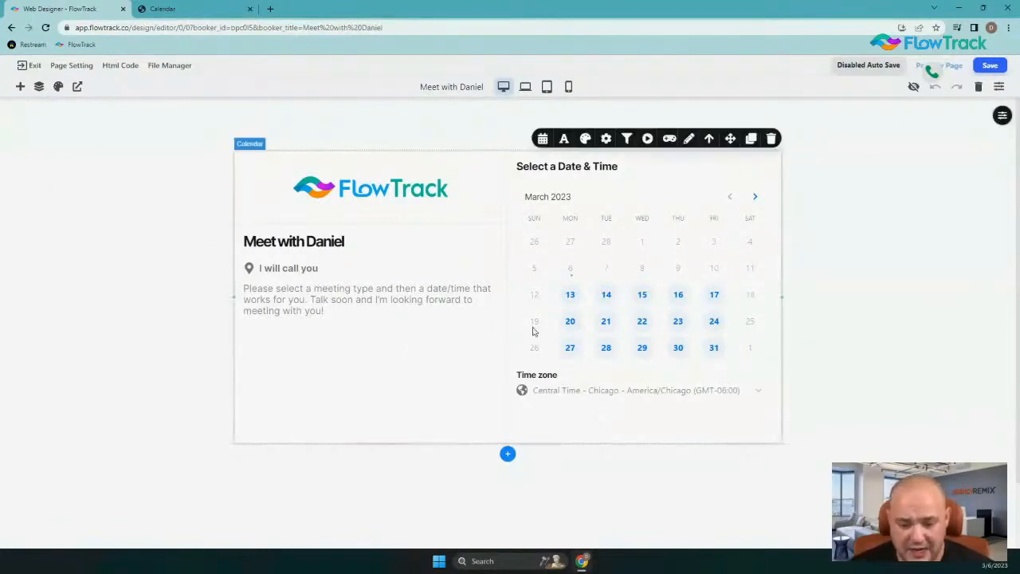
left_click(585, 139)
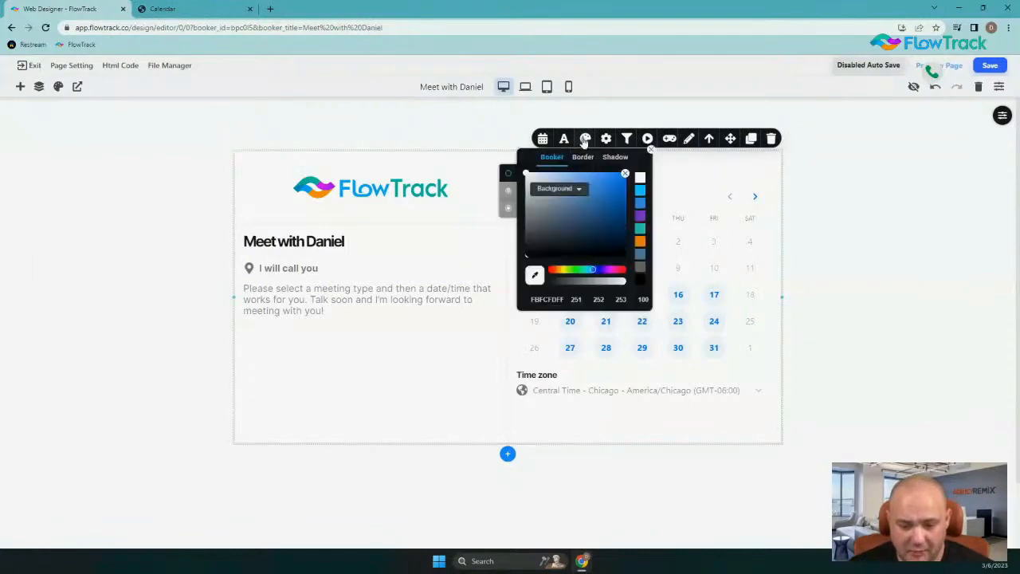
left_click(575, 189)
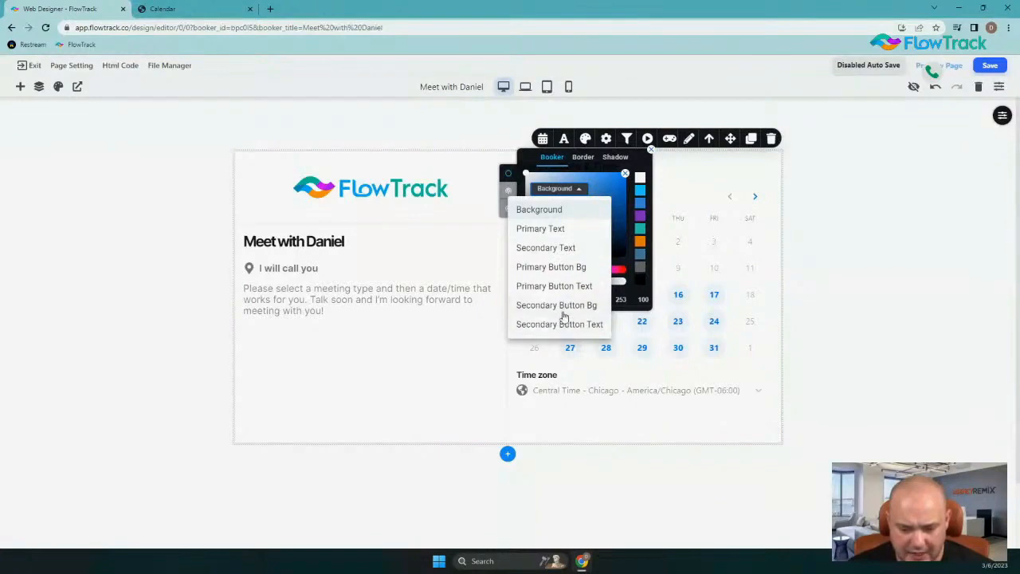
left_click(568, 271)
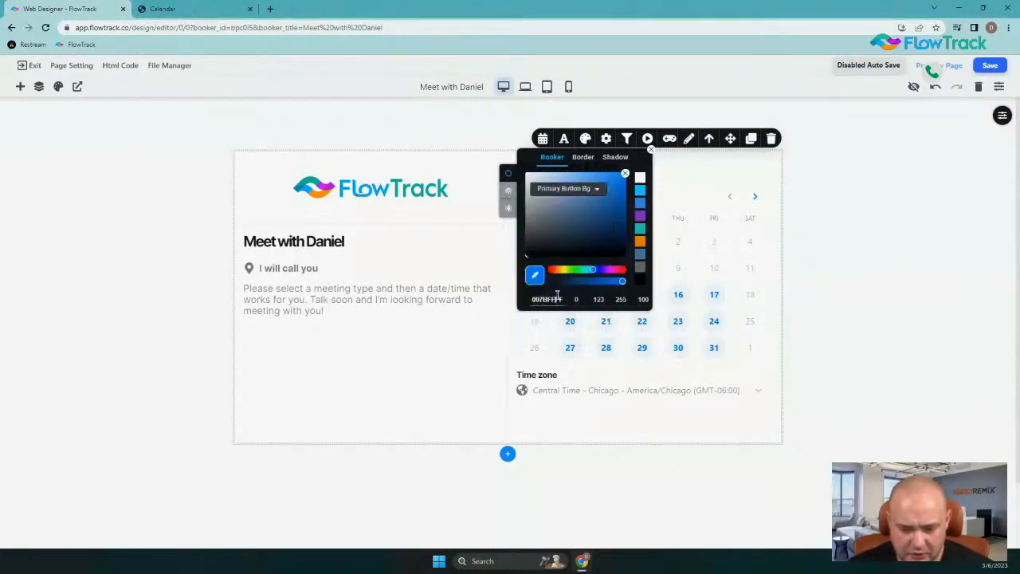
left_click_drag(532, 299, 563, 303)
type("FF6600")
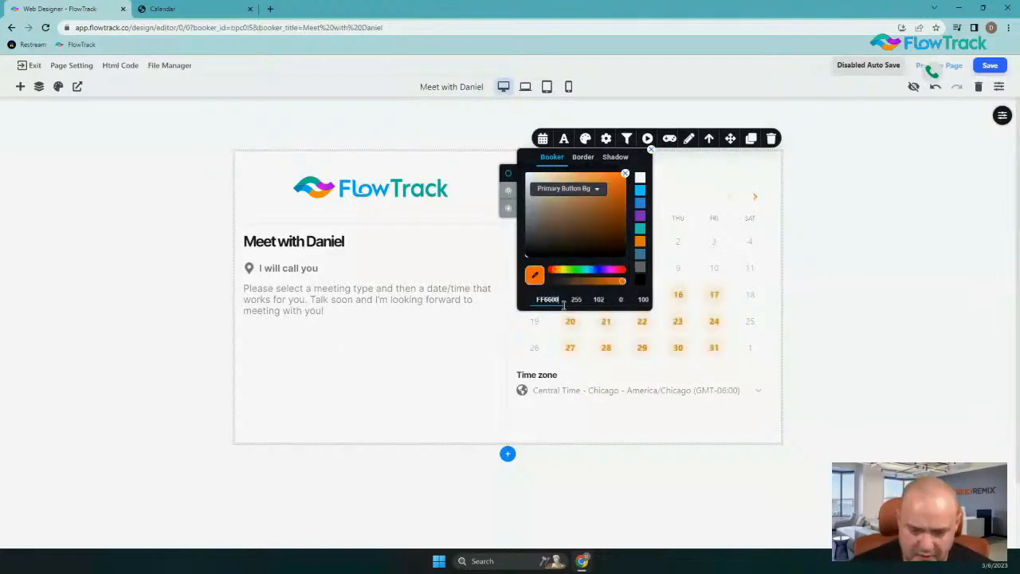
left_click(370, 380)
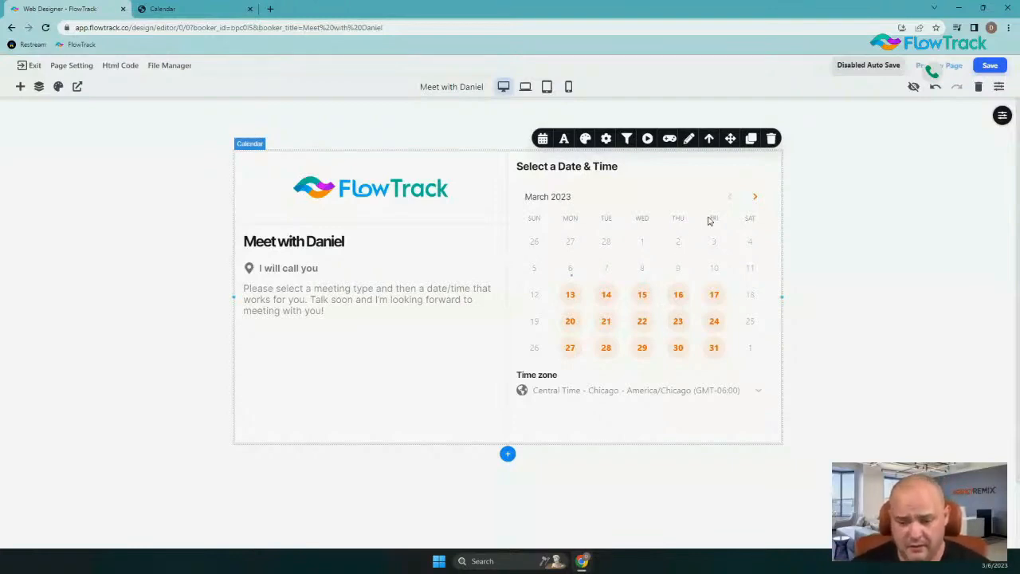
left_click(34, 66)
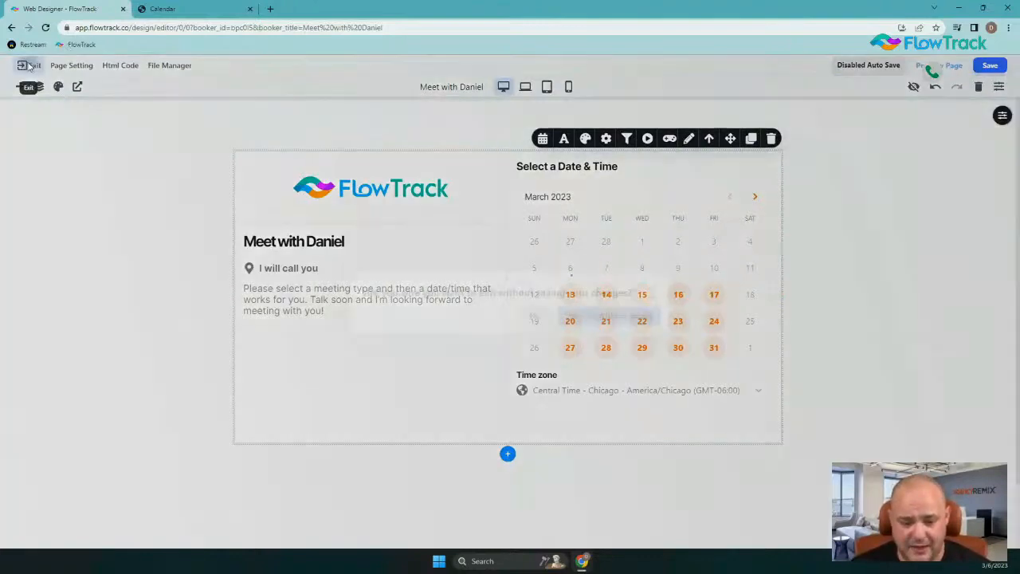
left_click(570, 311)
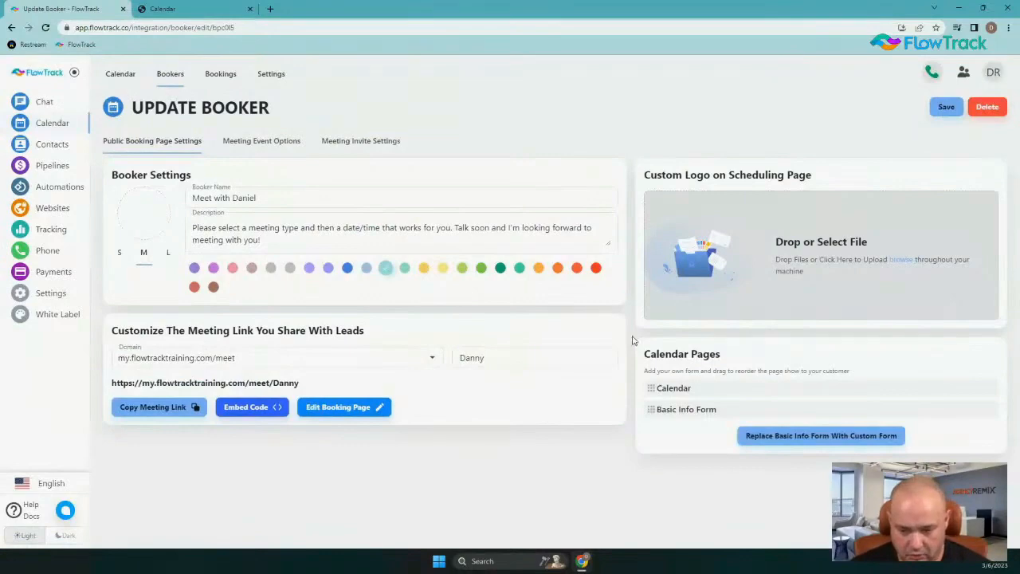
left_click(144, 211)
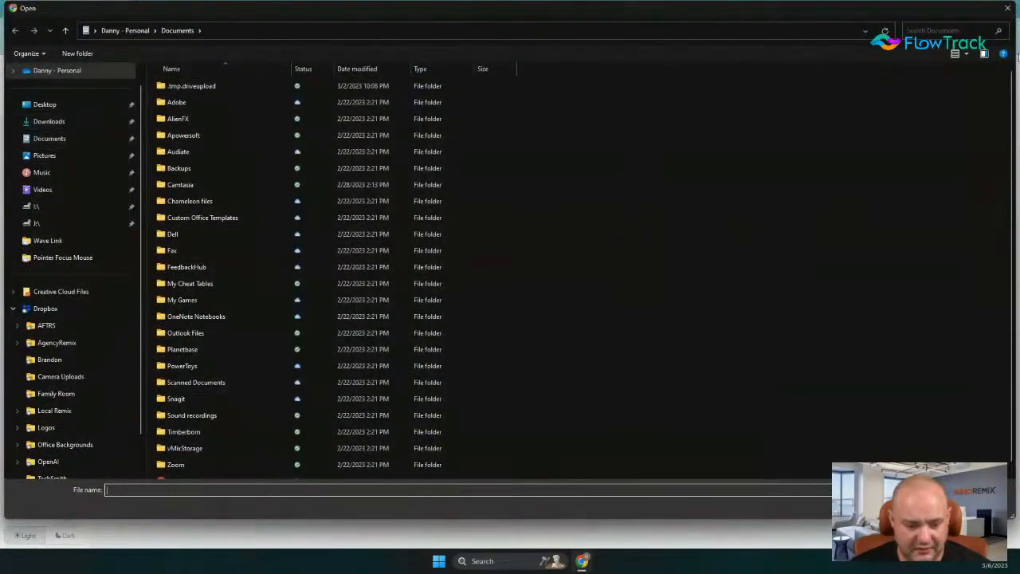
left_click(1008, 10)
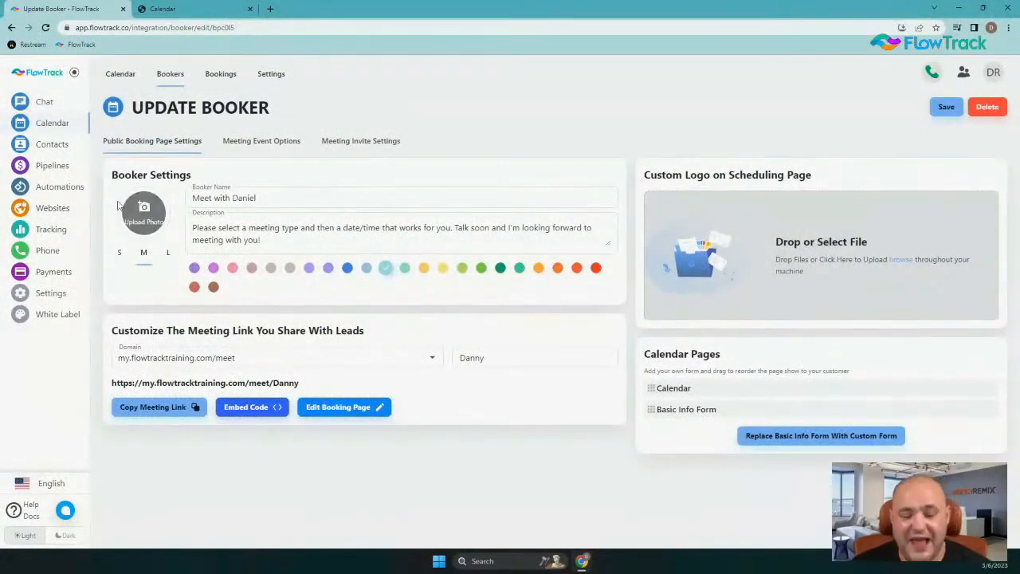
left_click(168, 253)
left_click(150, 278)
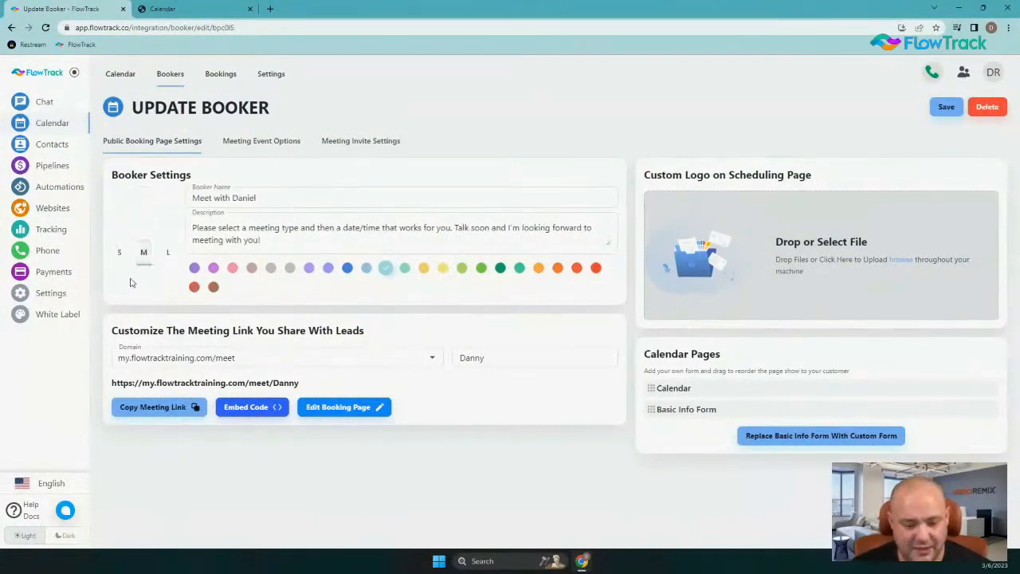
left_click(119, 255)
left_click(143, 227)
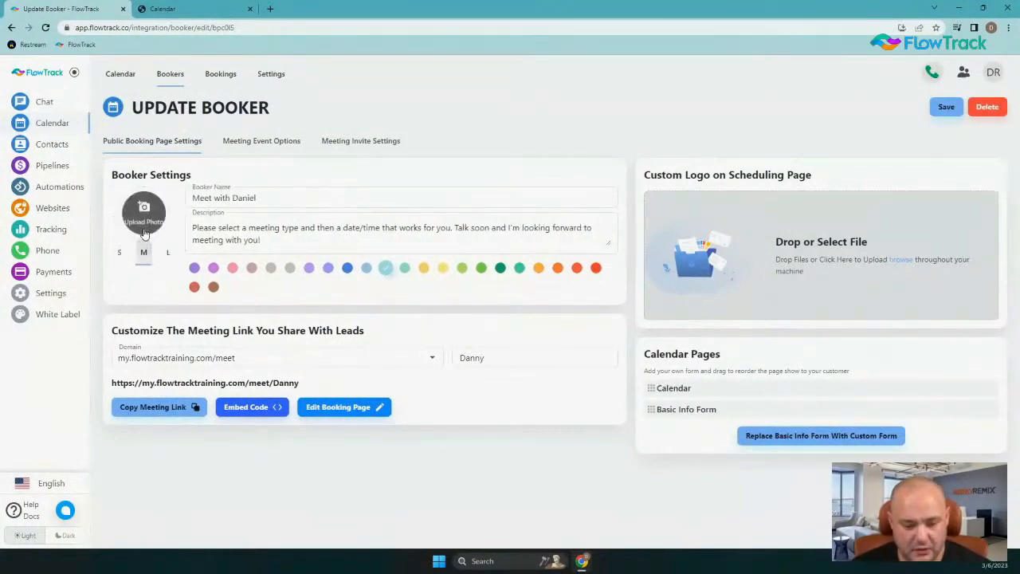
In the booker's meeting event options, add a duration titled 60 Min with a 60-minute meeting length and start time increments of 30 minutes
left_click(267, 145)
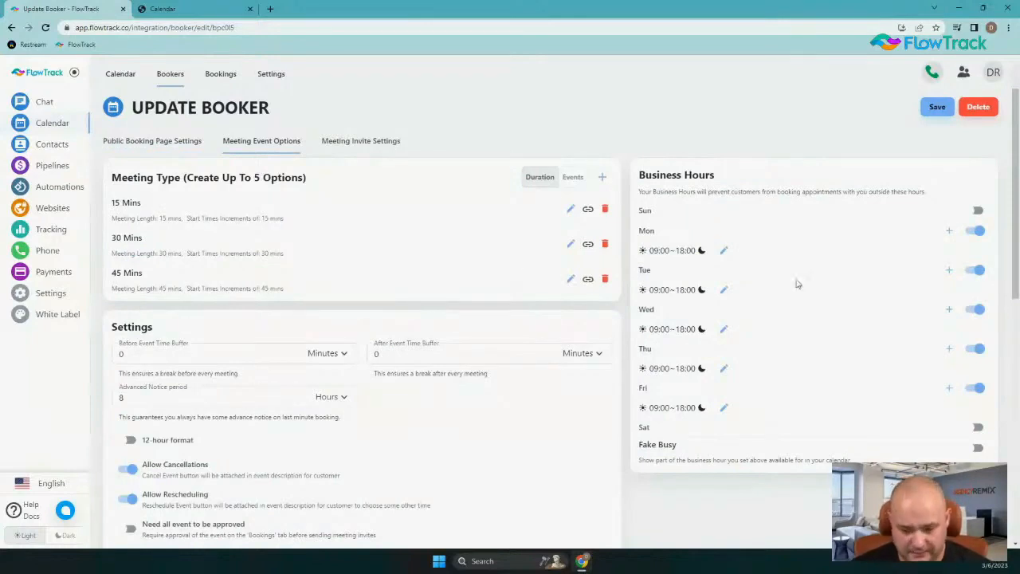
left_click(602, 178)
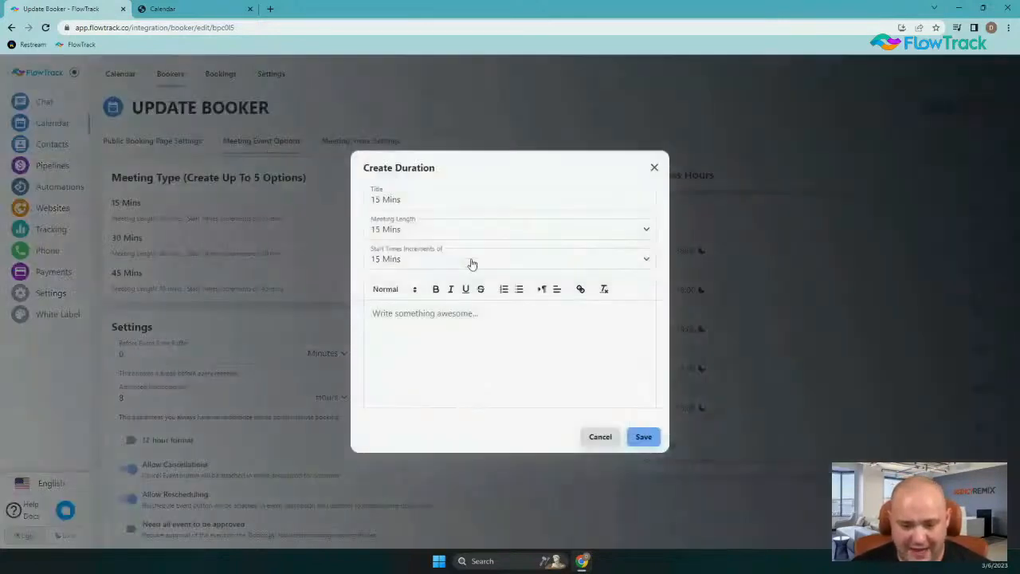
left_click_drag(410, 195, 329, 204)
type("60")
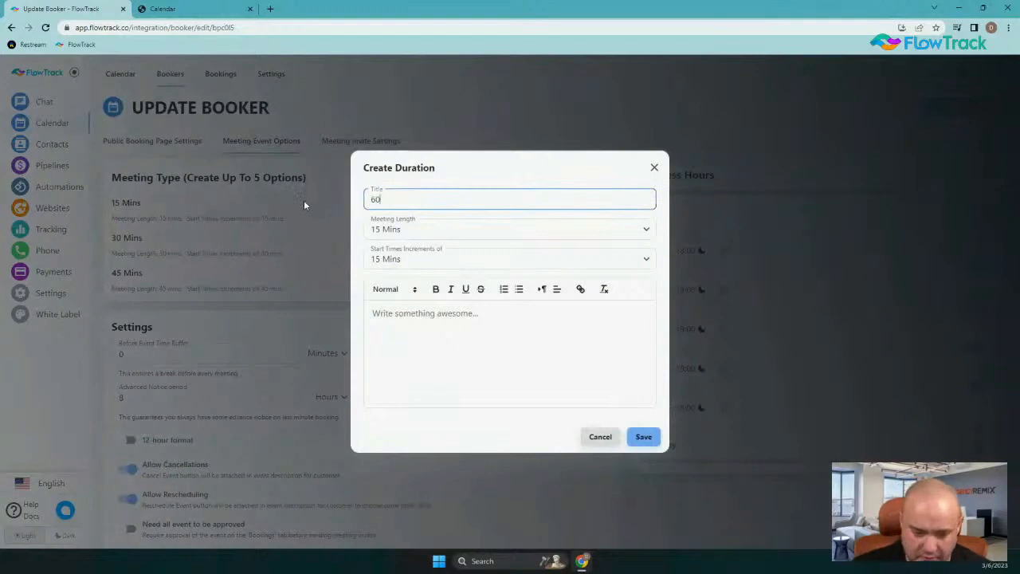
type(" Min")
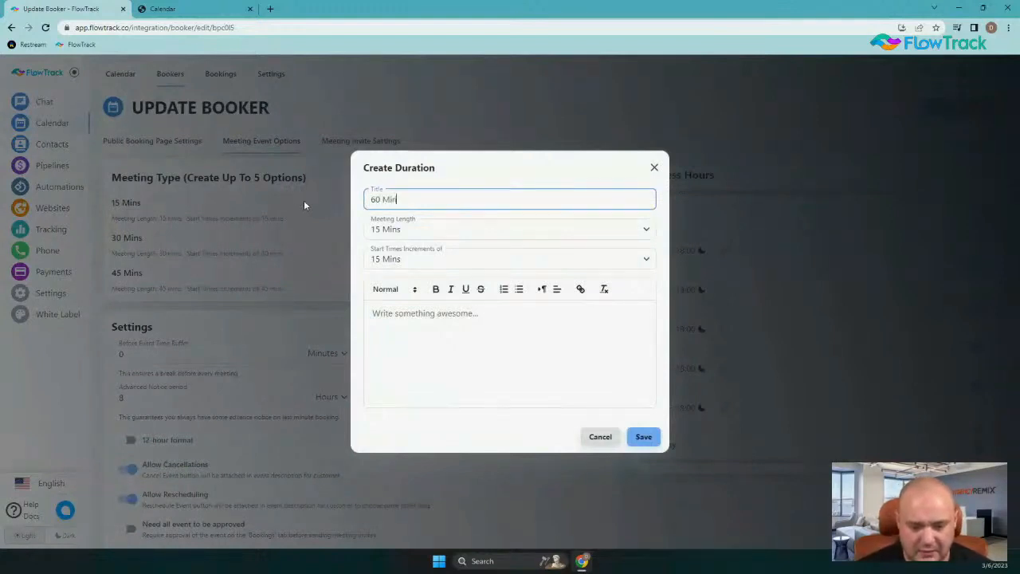
left_click(444, 231)
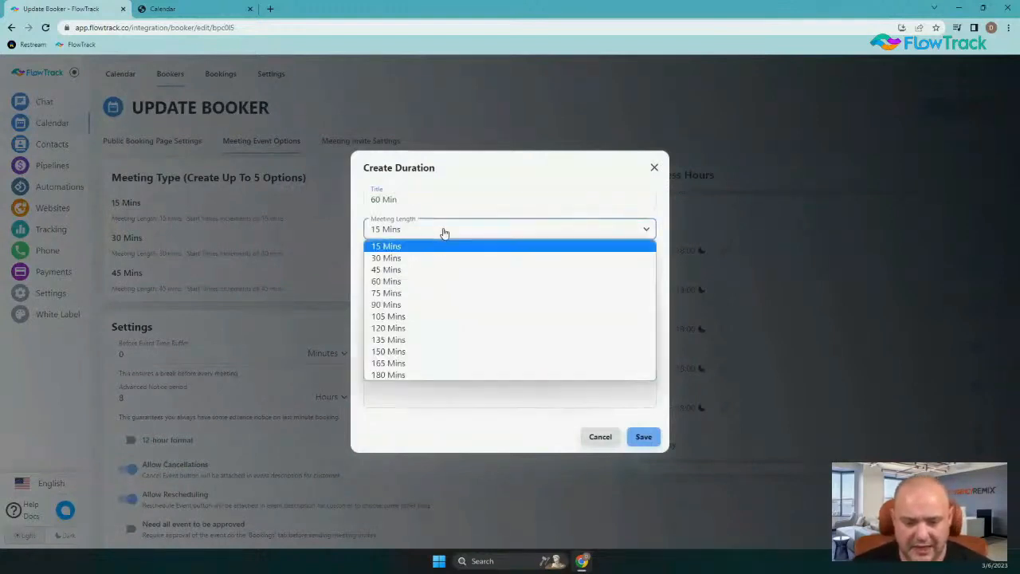
left_click(420, 281)
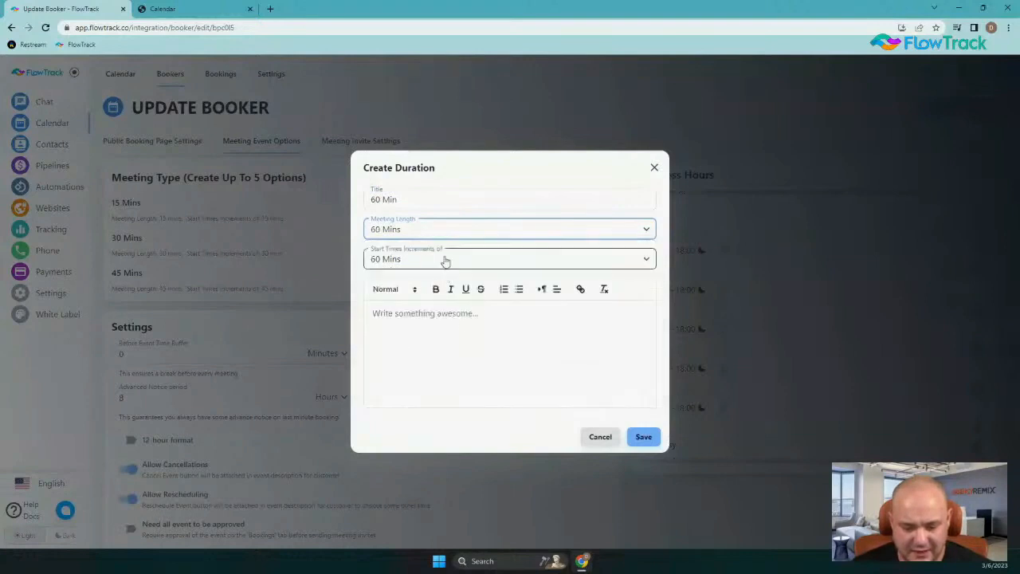
left_click(412, 263)
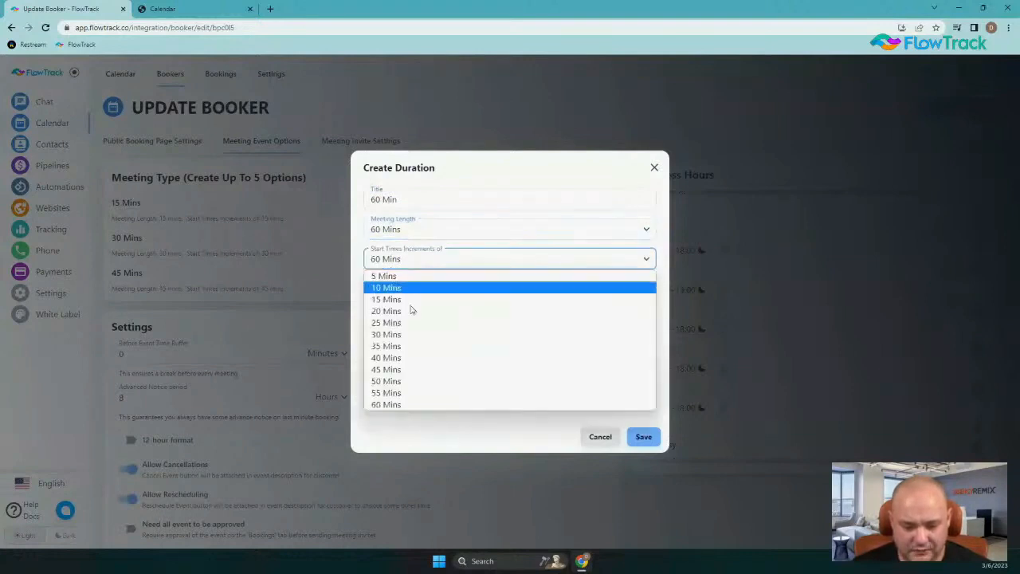
left_click(410, 333)
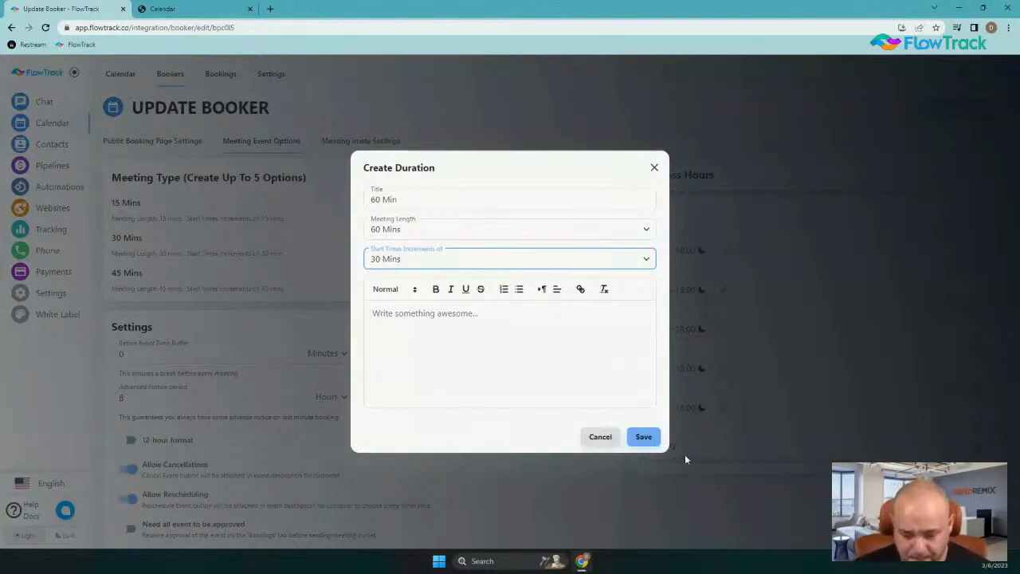
left_click(643, 437)
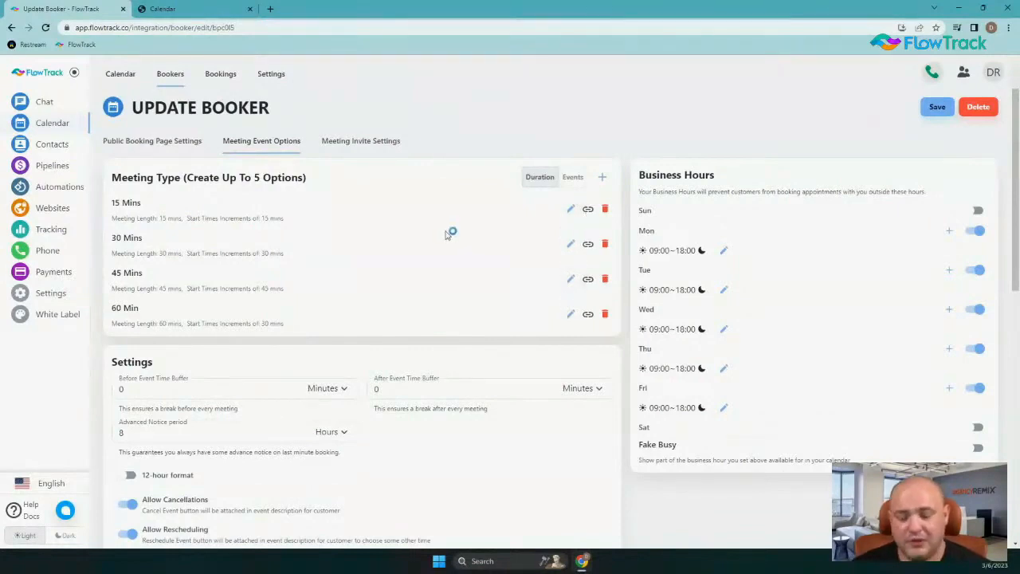
Copy the customized meeting link from the public booking page settings and load it in the second browser tab
left_click(135, 140)
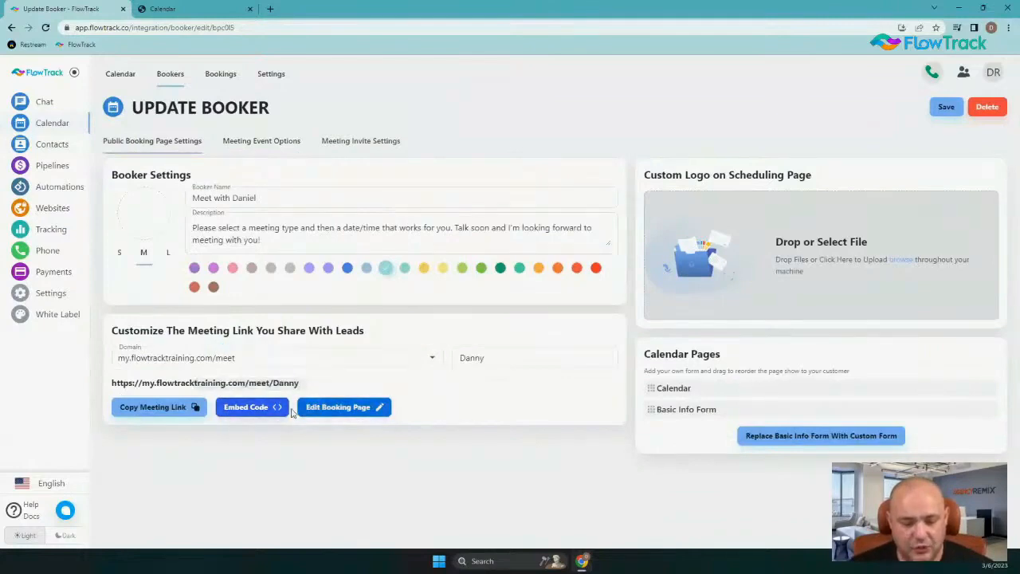
triple_click(205, 382)
key("ctrl+c")
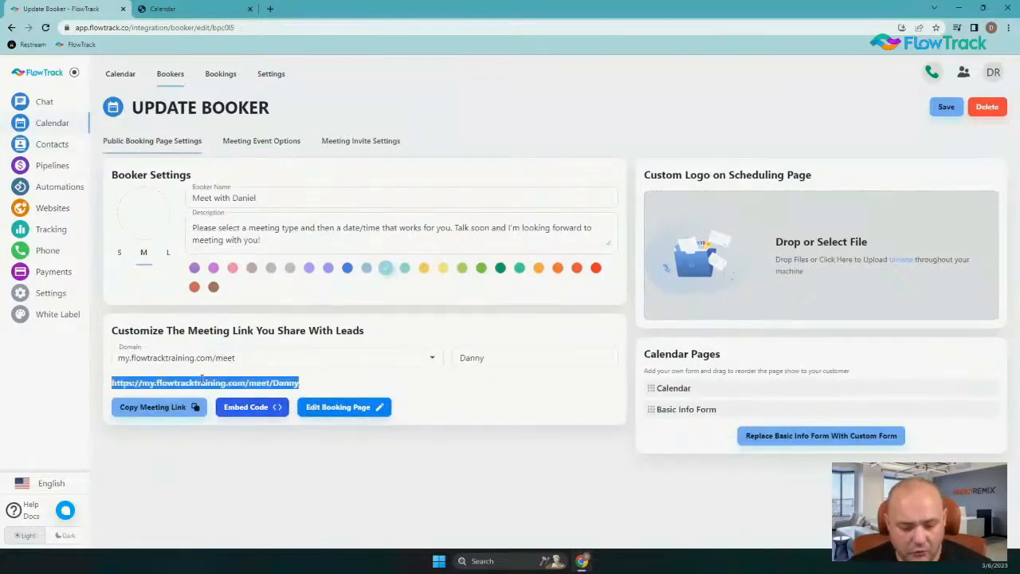
left_click(231, 10)
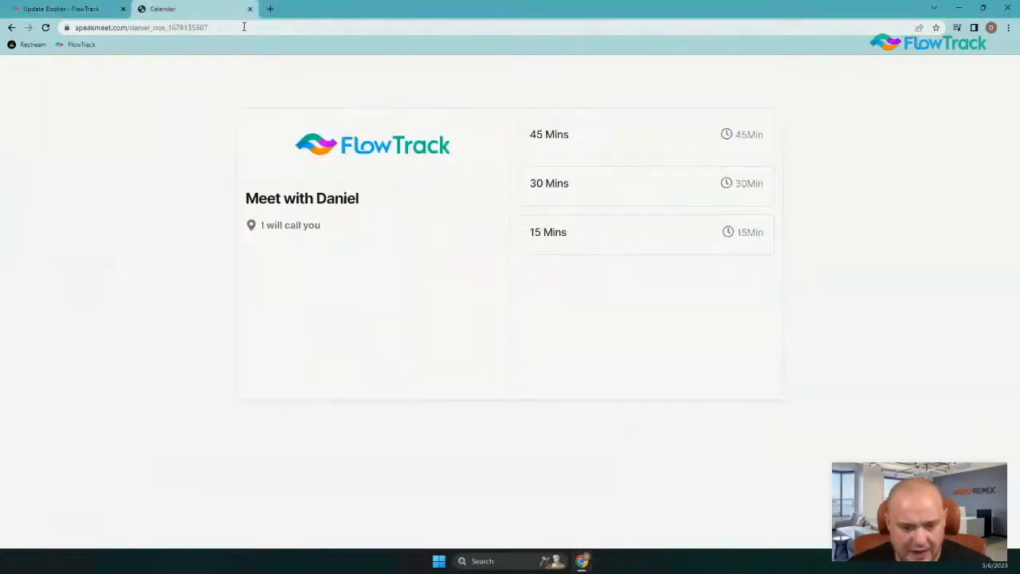
left_click(243, 27)
key("ctrl+v")
key("Return")
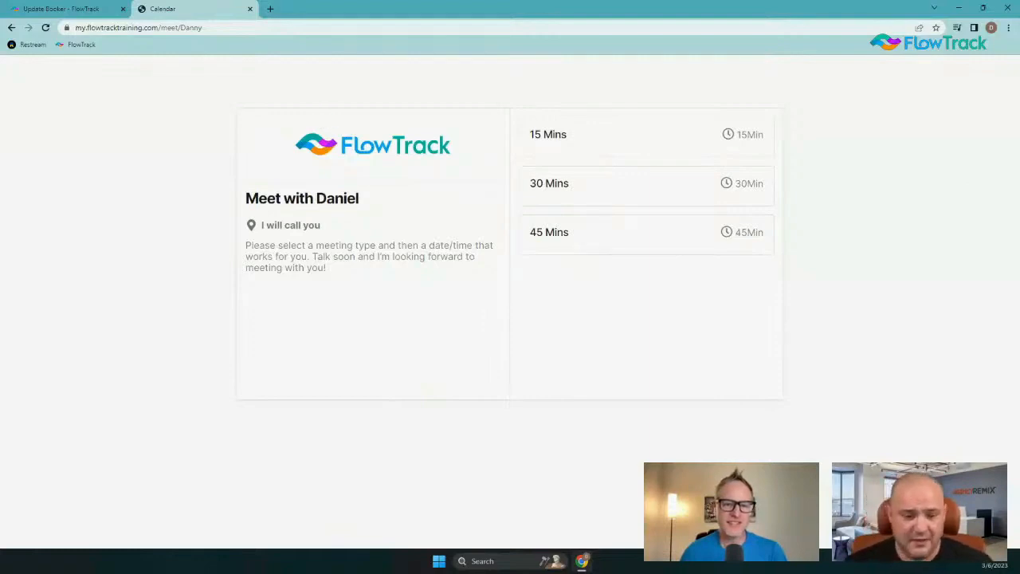
Copy the direct link of the 30 Mins meeting type from the booker's event options and open it in a new browser tab
left_click(83, 8)
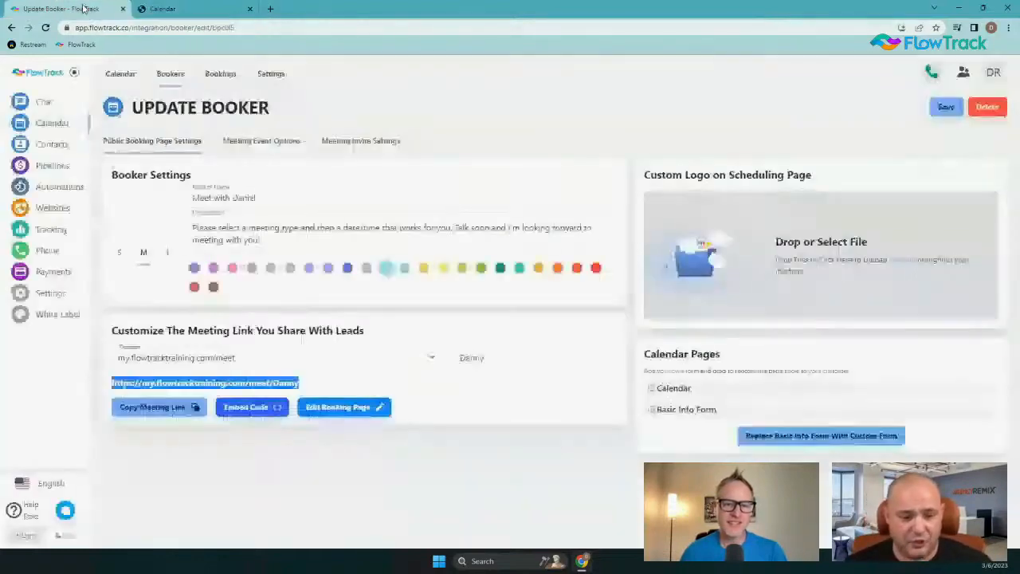
left_click(264, 143)
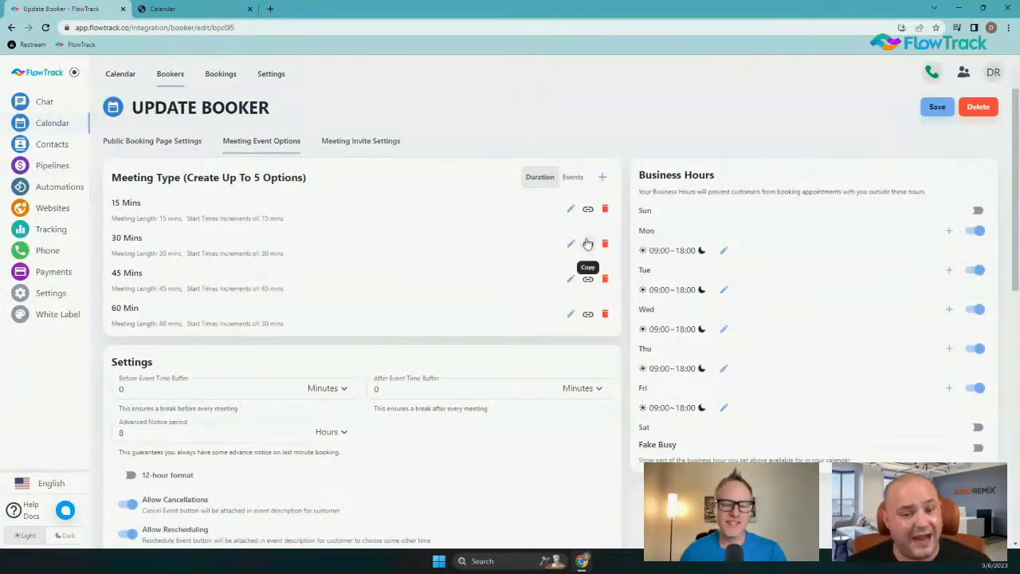
left_click(587, 243)
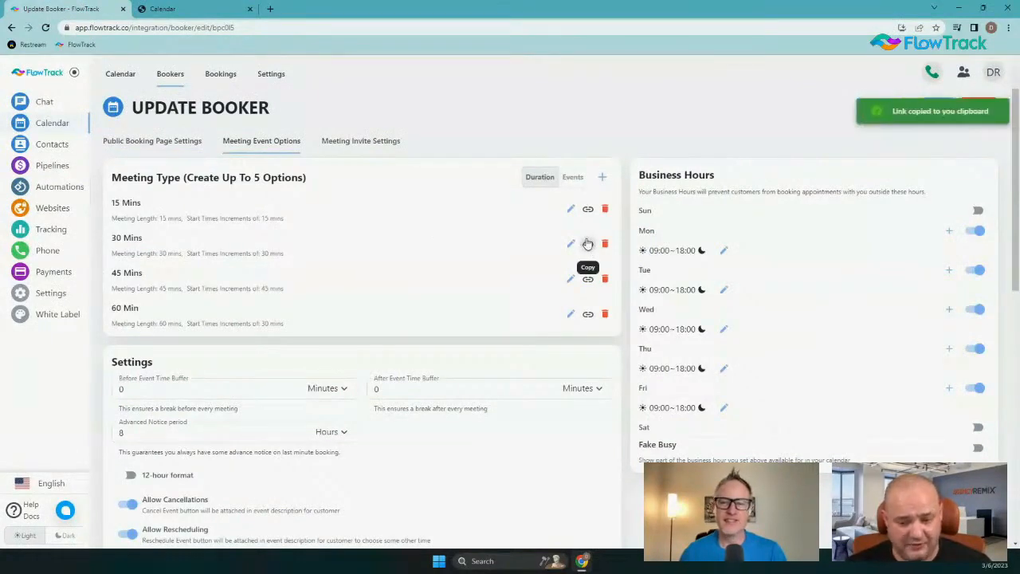
left_click(269, 9)
type("https://my.flowtracktraining.com/meet/Danny#30-Mins")
key("Return")
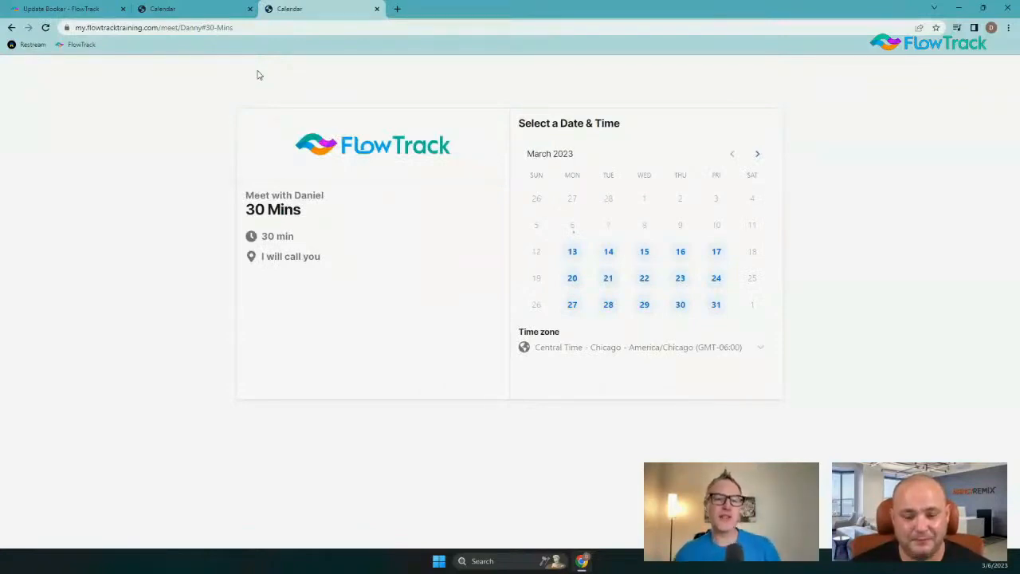
Return to the booker's meeting event options, enable Fake Busy and set the Fake Busy Percentage to 20%
left_click(175, 8)
left_click(63, 9)
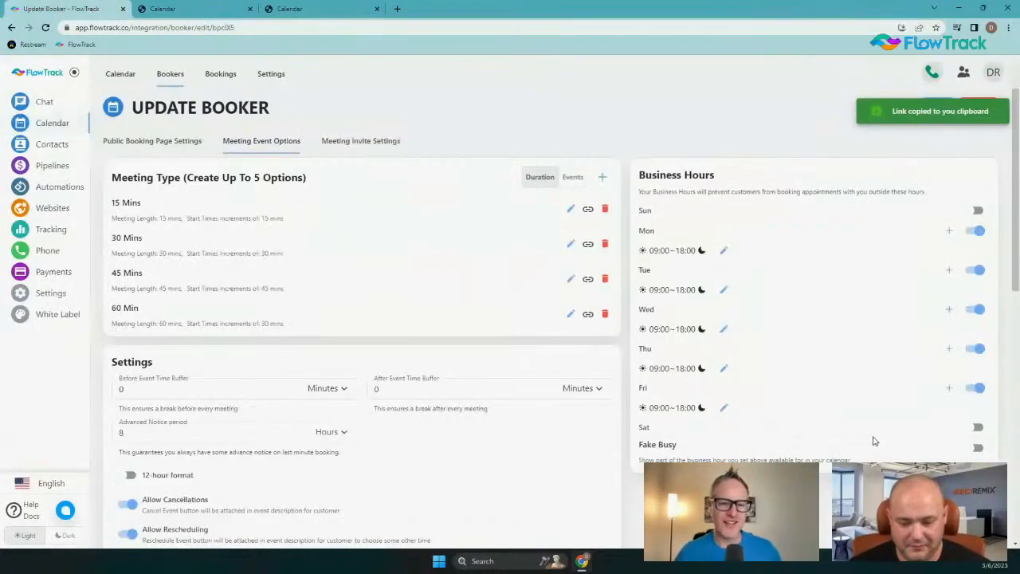
left_click(977, 447)
scroll(913, 446, "down", 3)
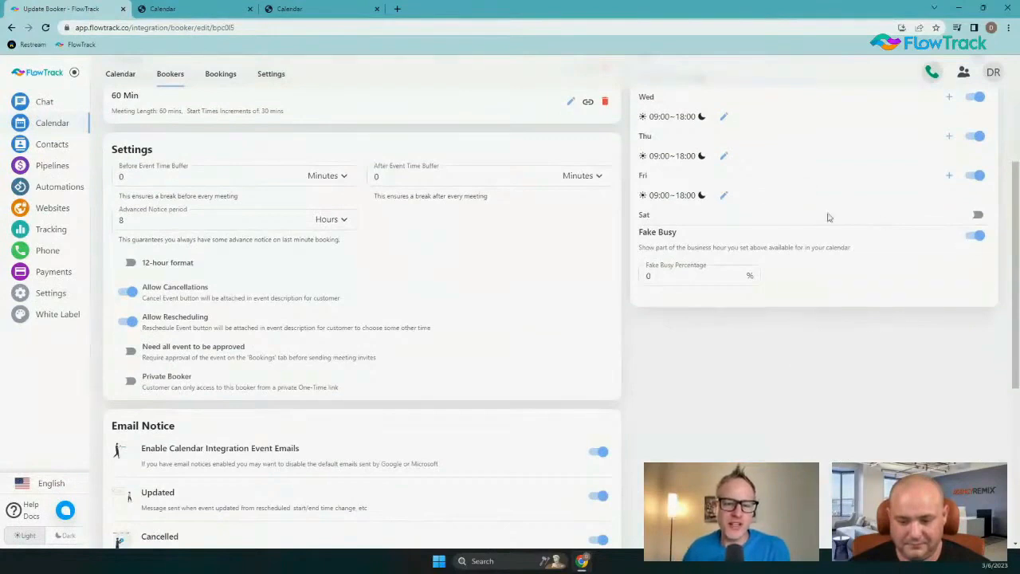
double_click(698, 274)
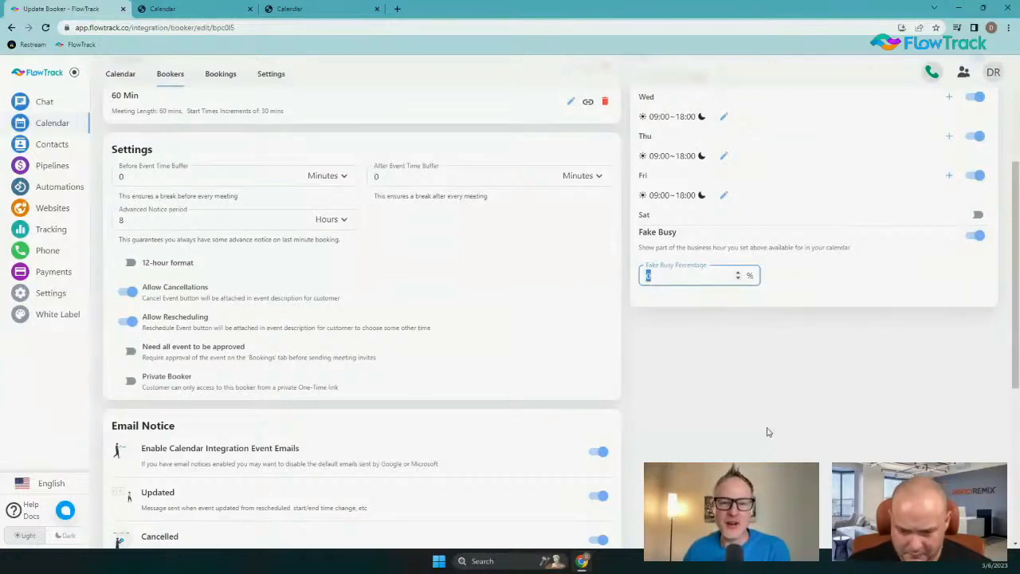
type("20")
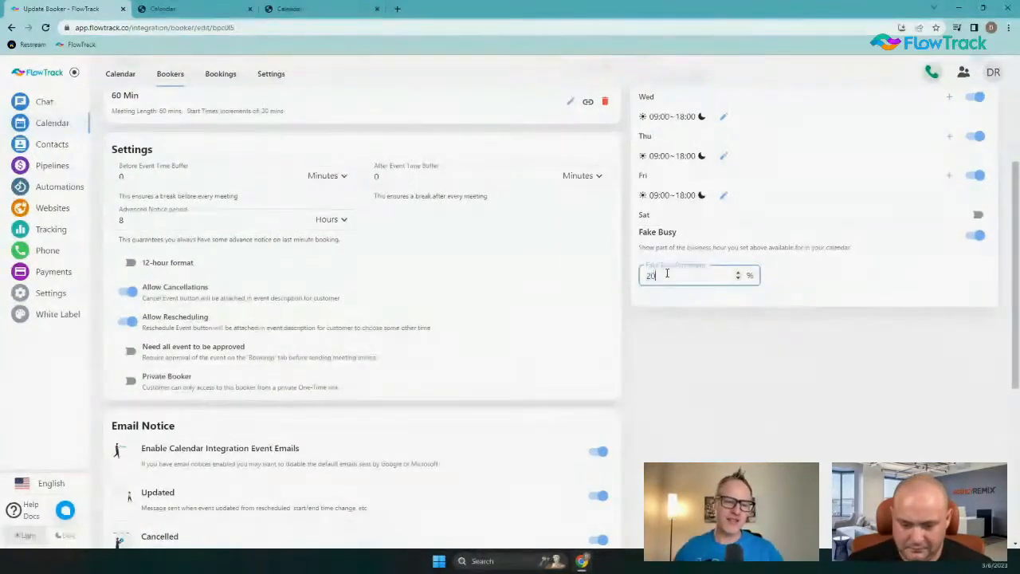
left_click(723, 371)
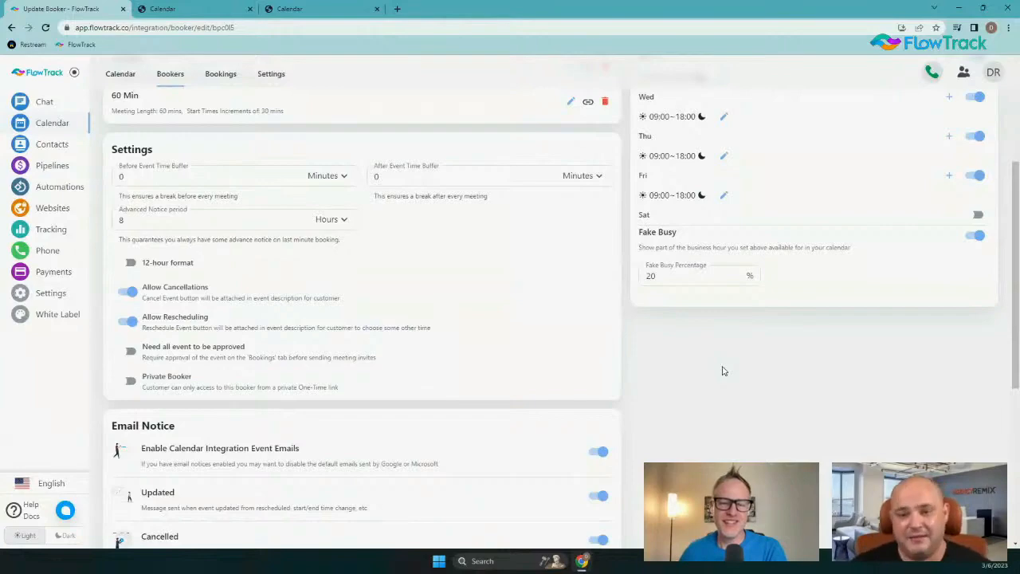
Set the Before Event Time Buffer to 30 minutes in the booker's event settings
scroll(629, 304, "down", 2)
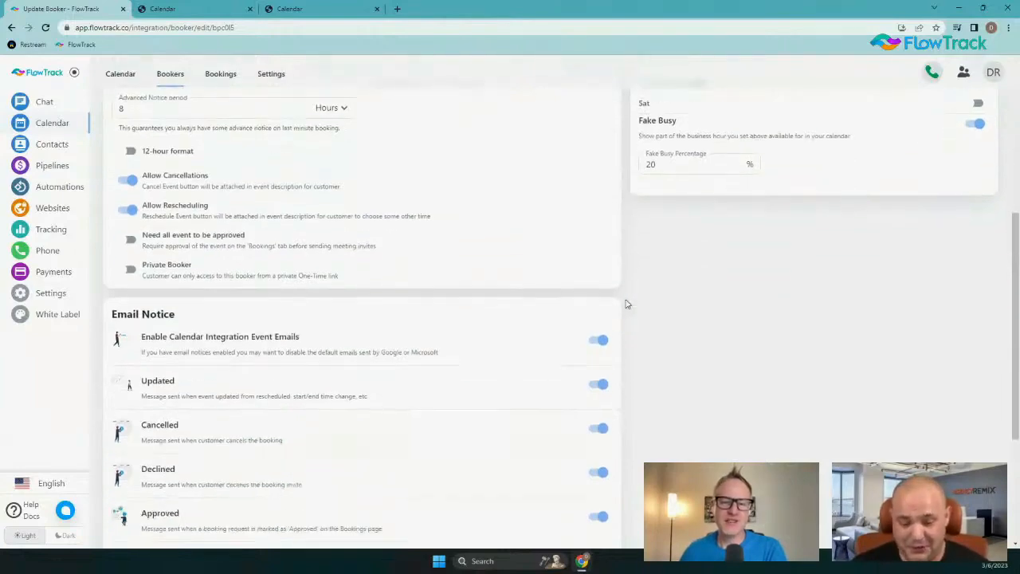
scroll(626, 303, "down", 2)
scroll(617, 276, "up", 6)
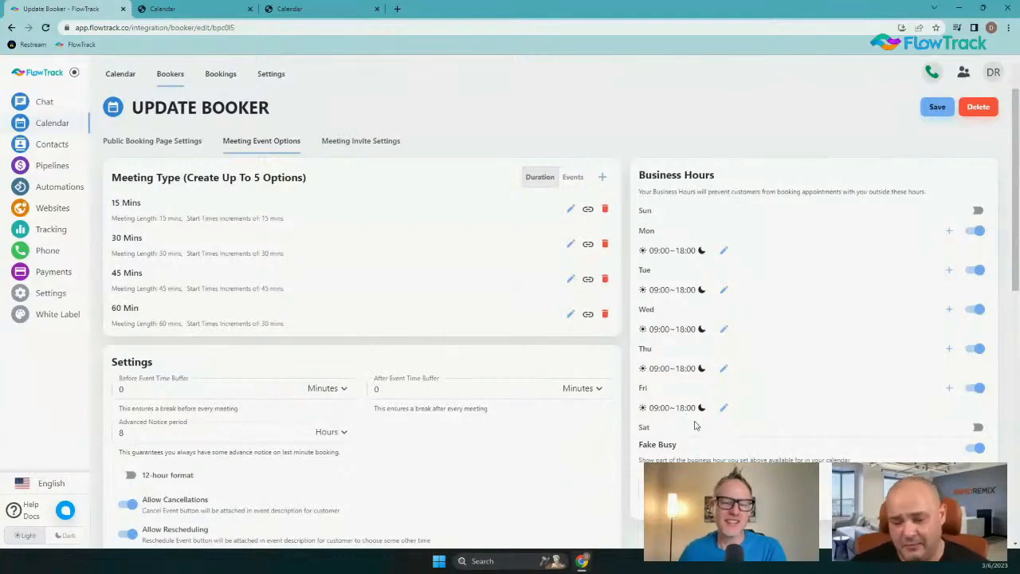
scroll(497, 392, "down", 3)
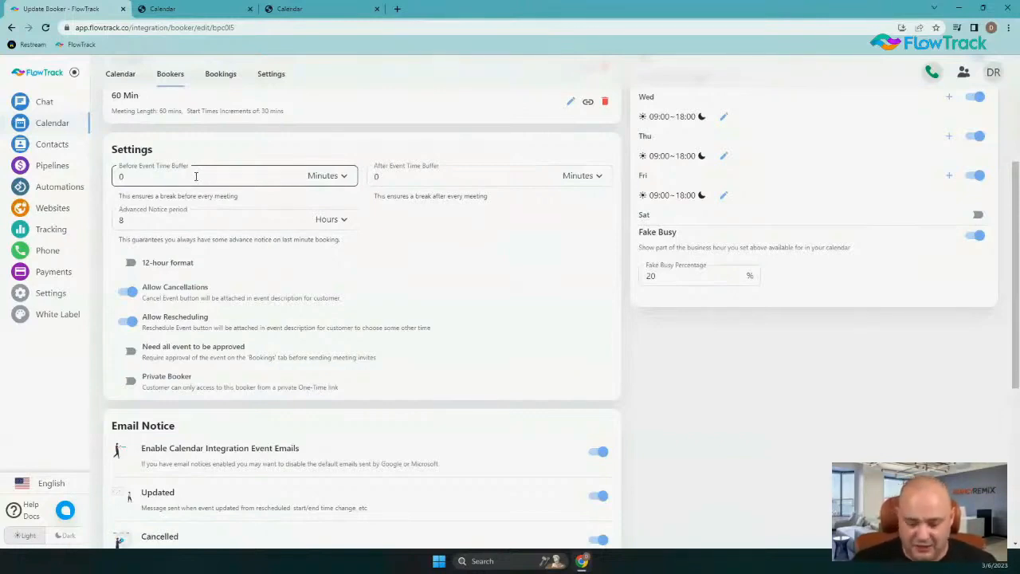
left_click_drag(160, 173, 101, 187)
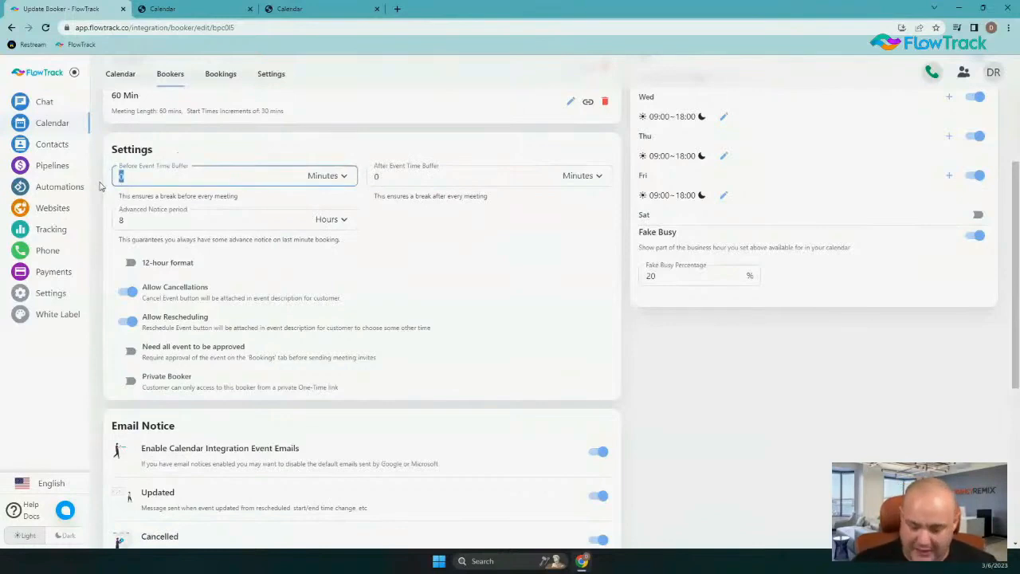
type("30")
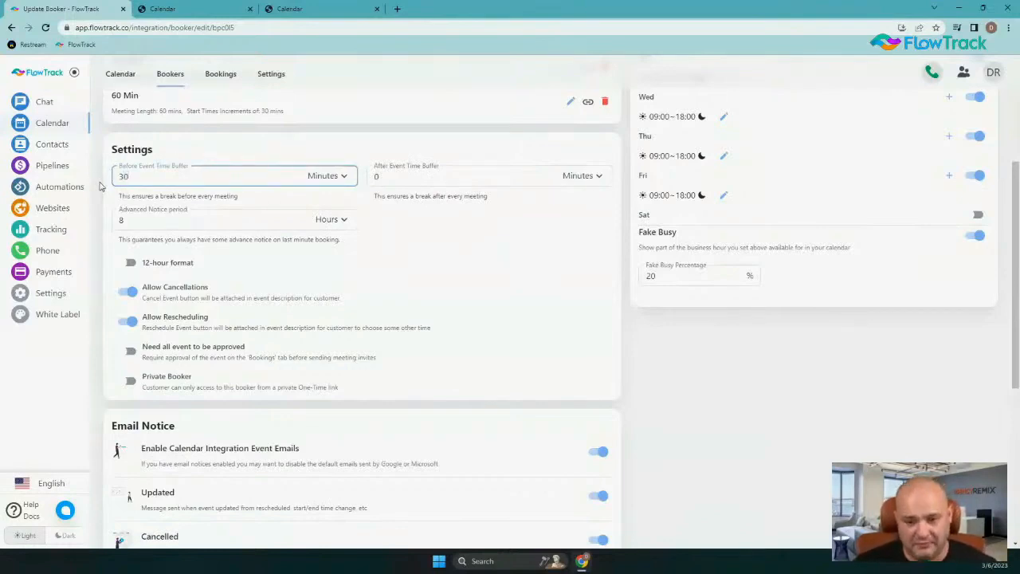
Set the Advanced Notice period to 2 days
left_click(134, 213)
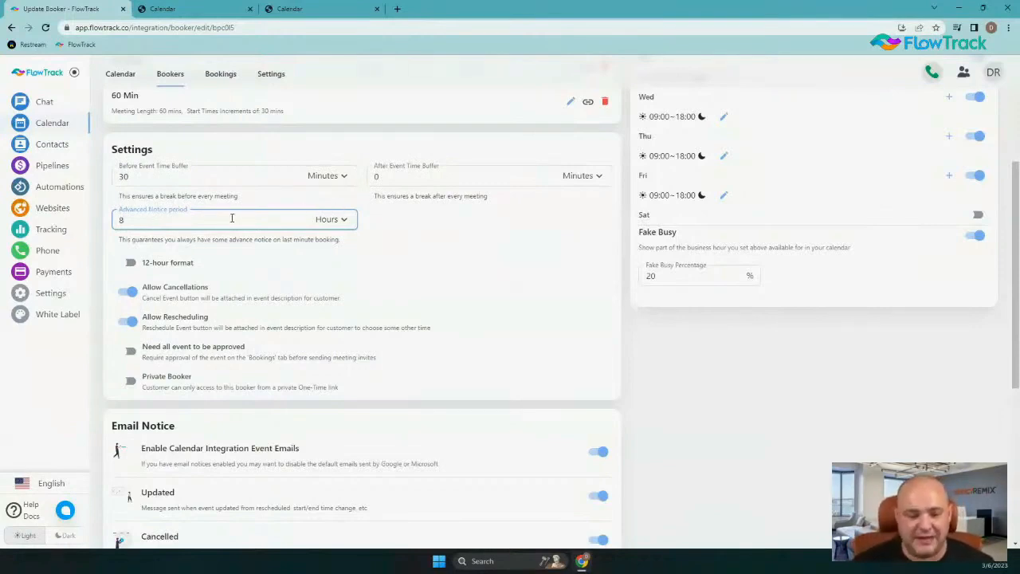
left_click_drag(137, 215, 92, 217)
type("2")
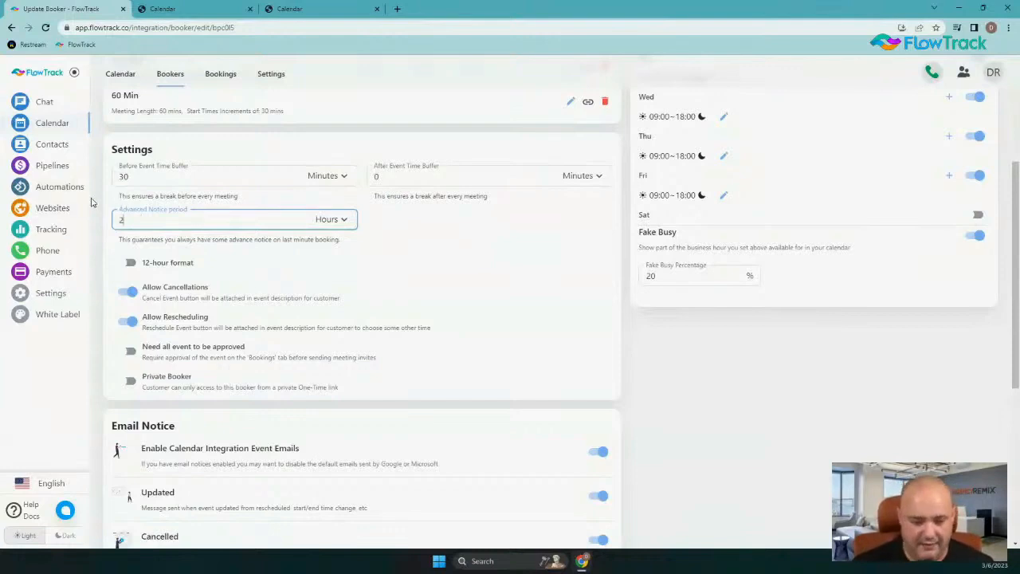
left_click(342, 217)
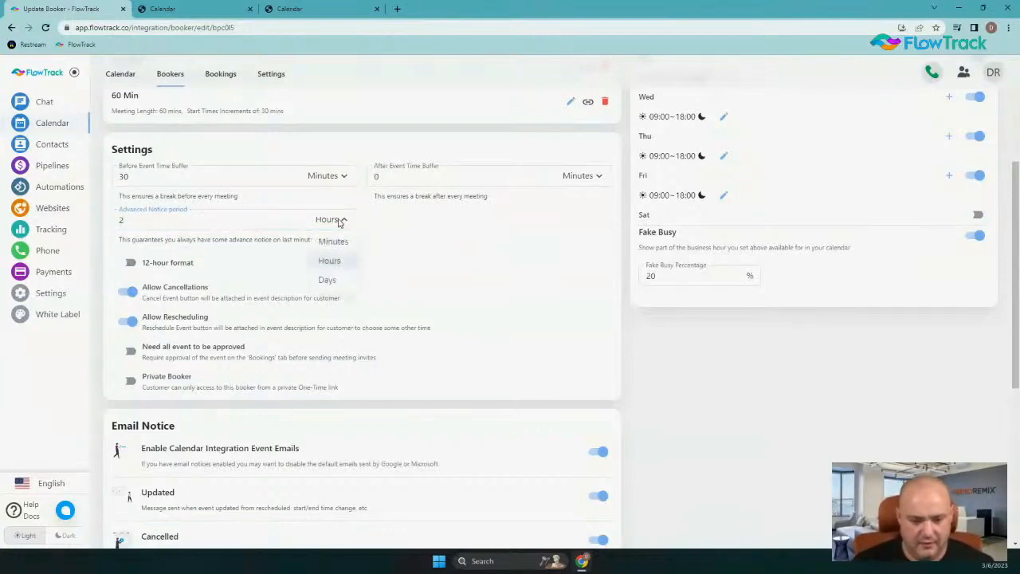
left_click(340, 279)
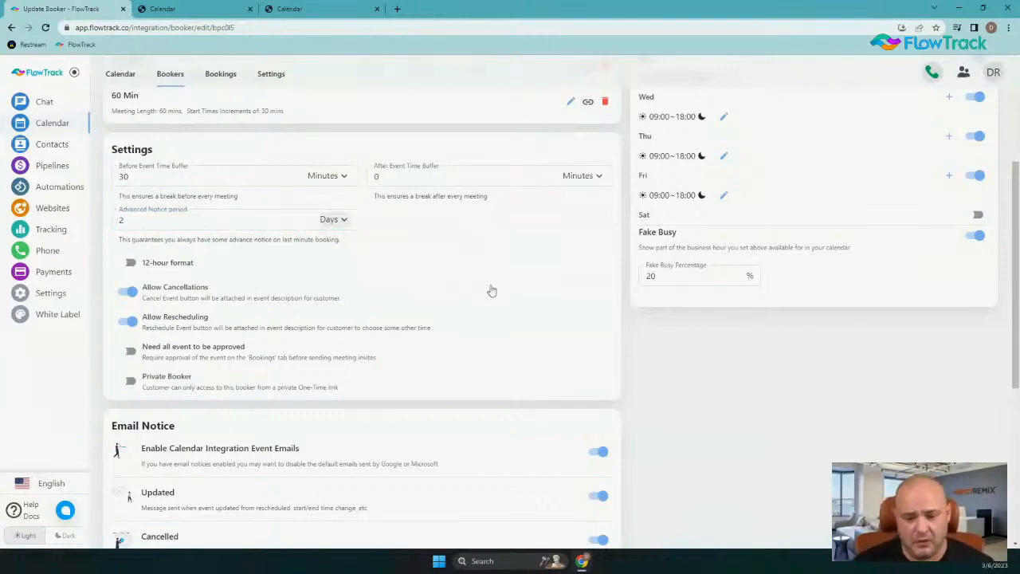
Set the After Event Time Buffer to 30 minutes
left_click(405, 176)
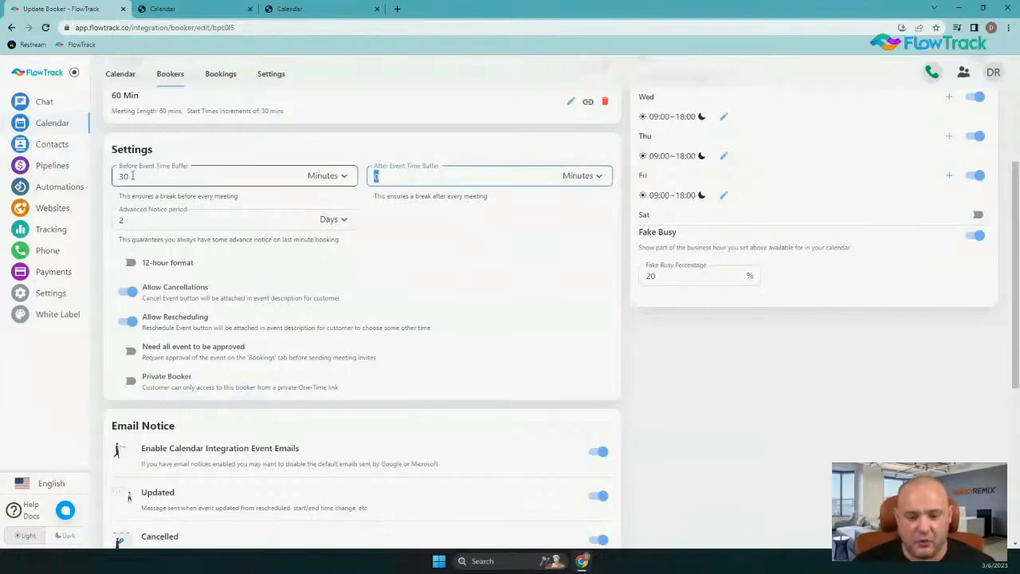
left_click_drag(133, 177, 117, 182)
left_click(405, 177)
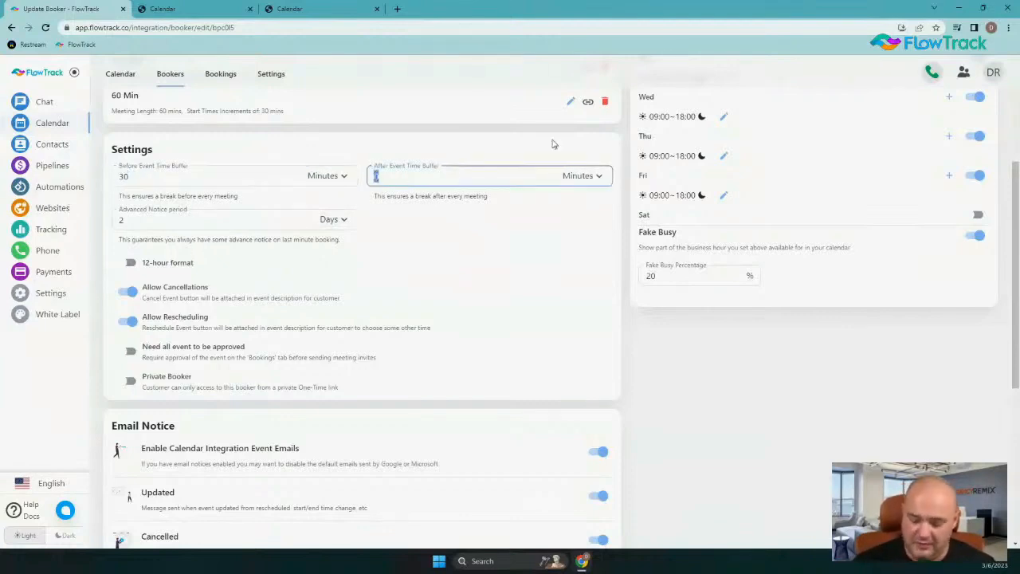
type("30")
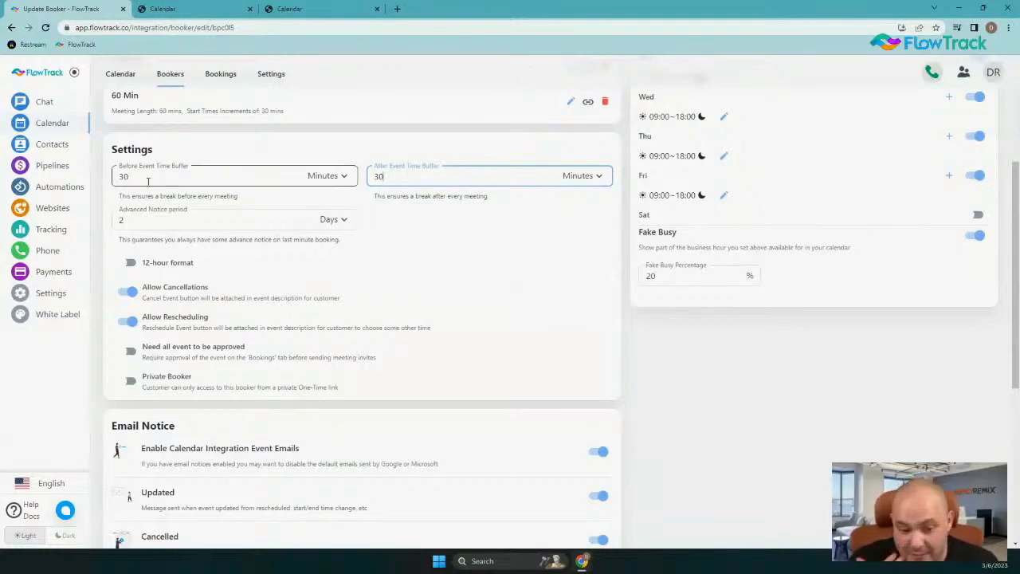
Raise both the Before and After Event Time Buffers to 60 minutes
left_click_drag(133, 177, 122, 167)
type("60")
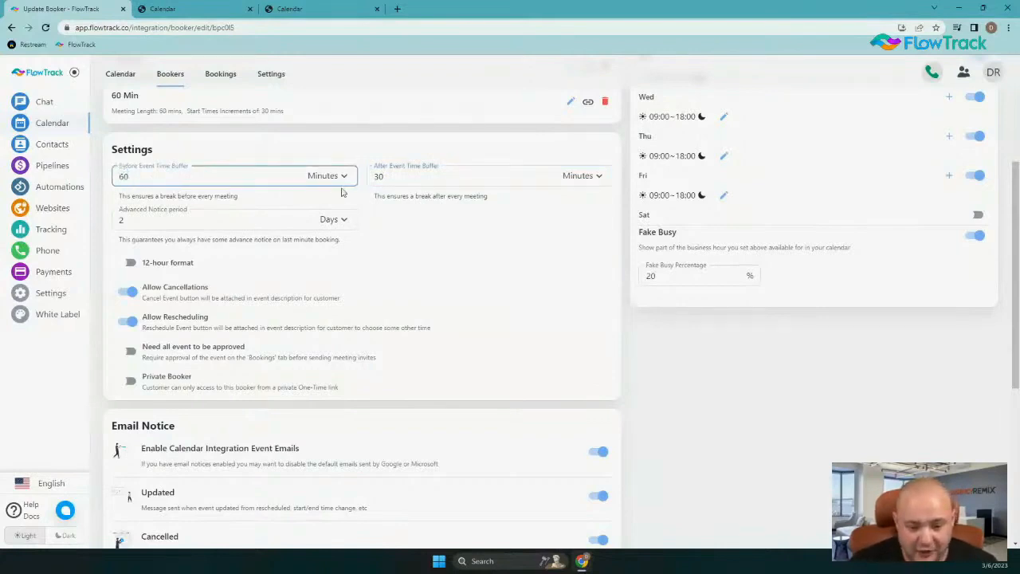
key("Tab")
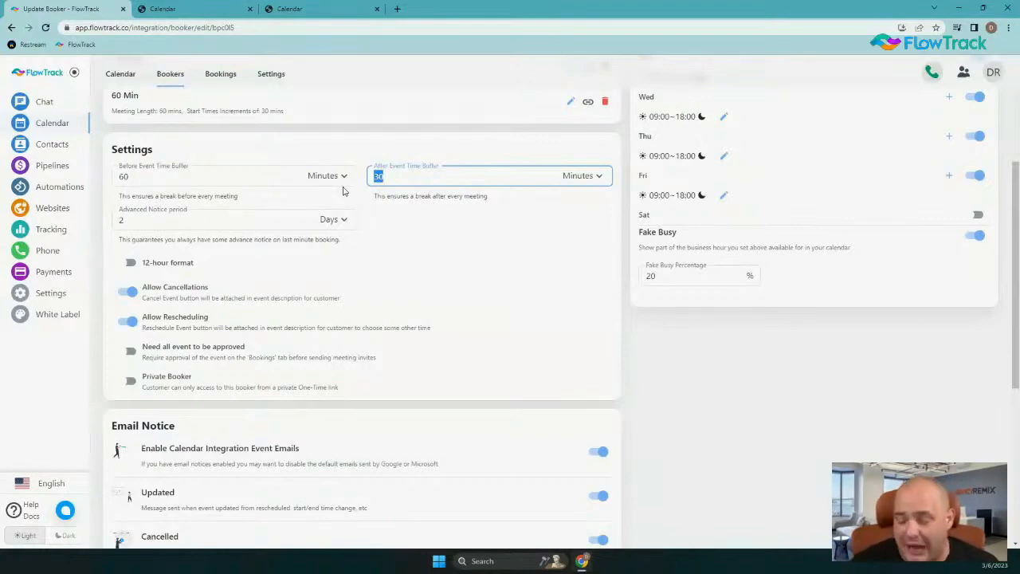
type("60")
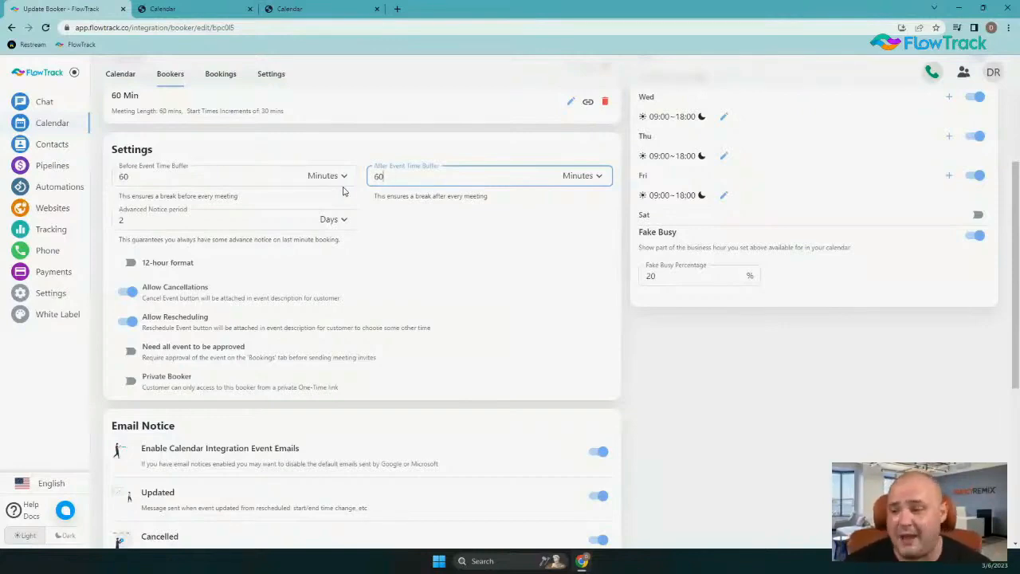
Review the meeting event title and description in the booker's meeting invite settings
scroll(454, 334, "up", 3)
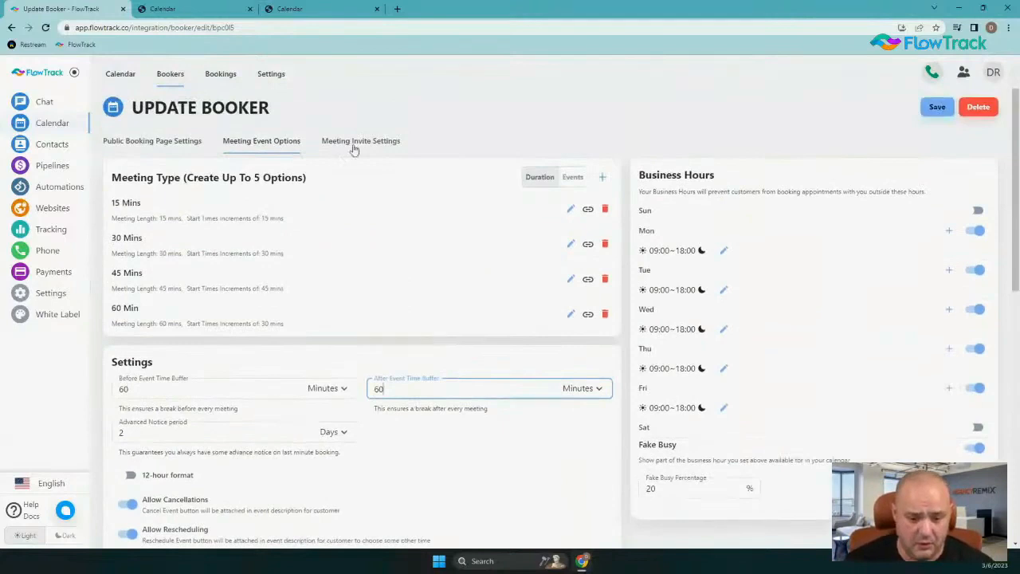
left_click(354, 147)
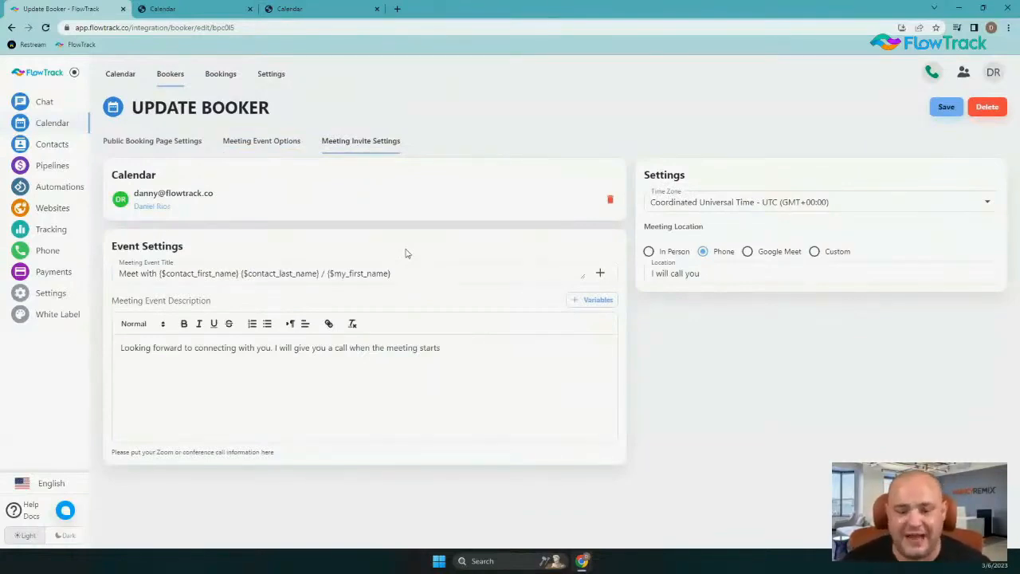
left_click(119, 272)
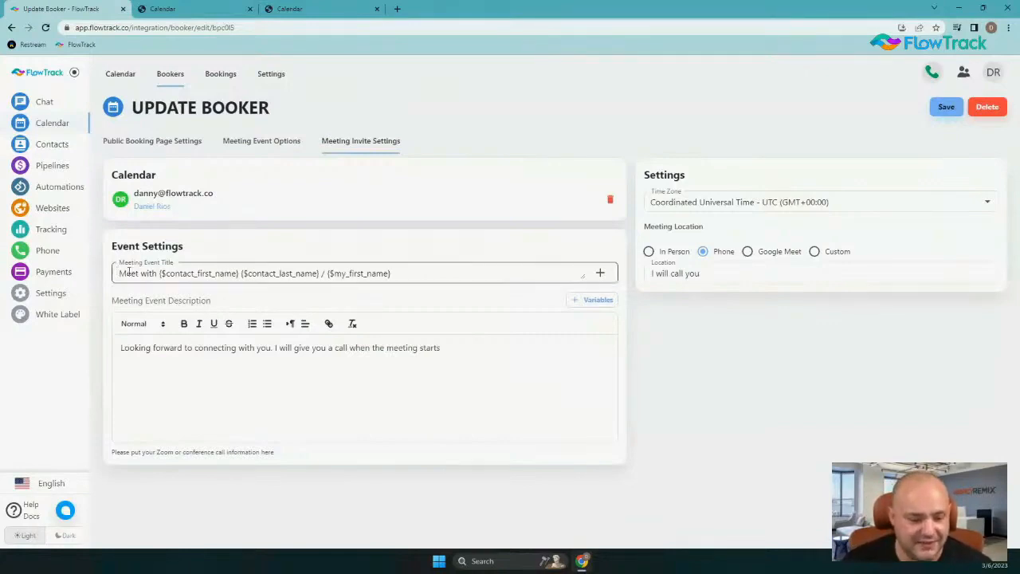
triple_click(375, 279)
left_click(377, 278)
left_click(149, 356)
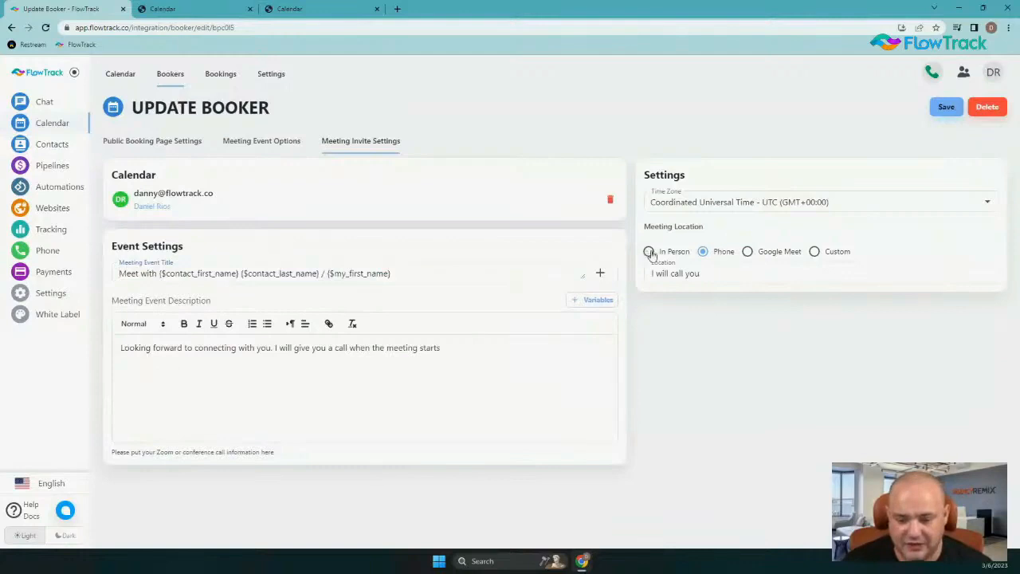
Set the invite time zone to Central Standard Time - Belize - America/Belize (GMT-06:00)
left_click(791, 202)
type("cent")
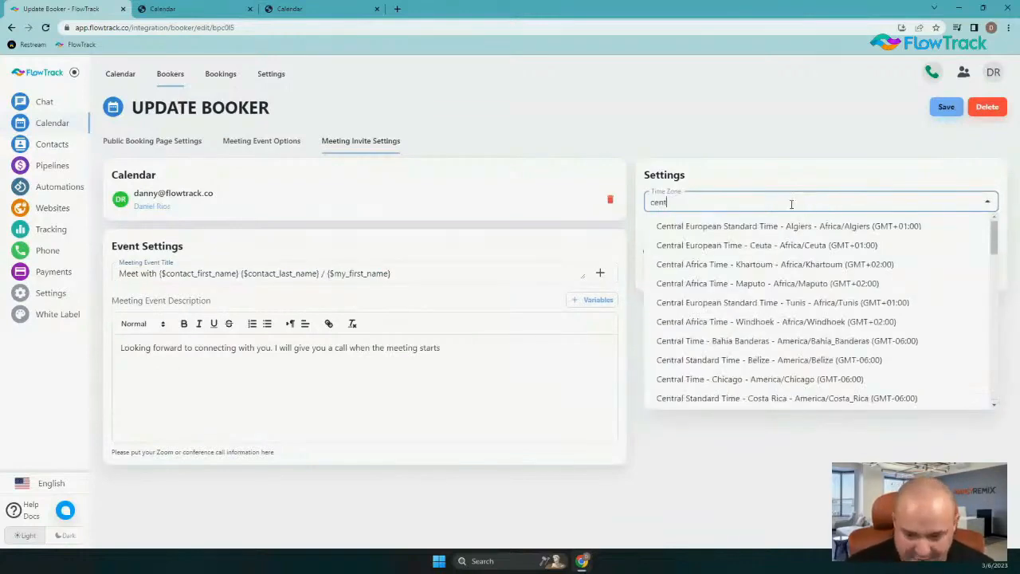
type("ra")
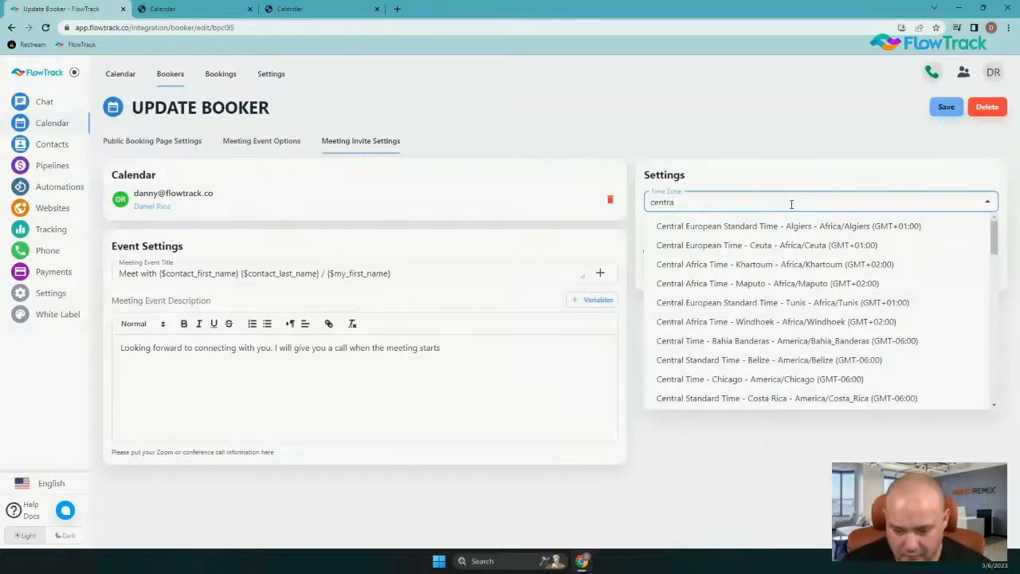
left_click(824, 360)
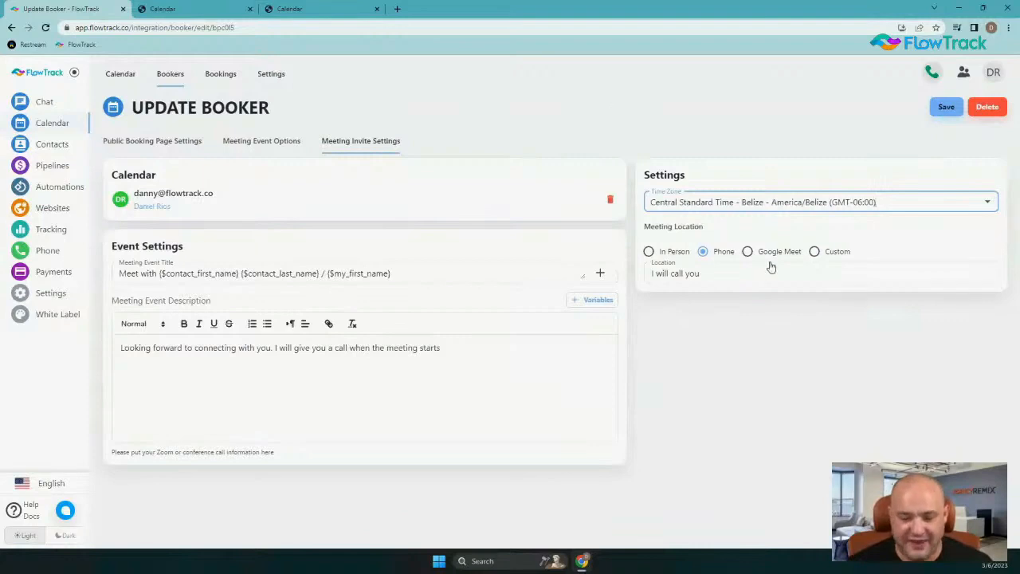
Try the meeting location options Google Meet, Custom and Phone, ending on In Person
left_click(747, 252)
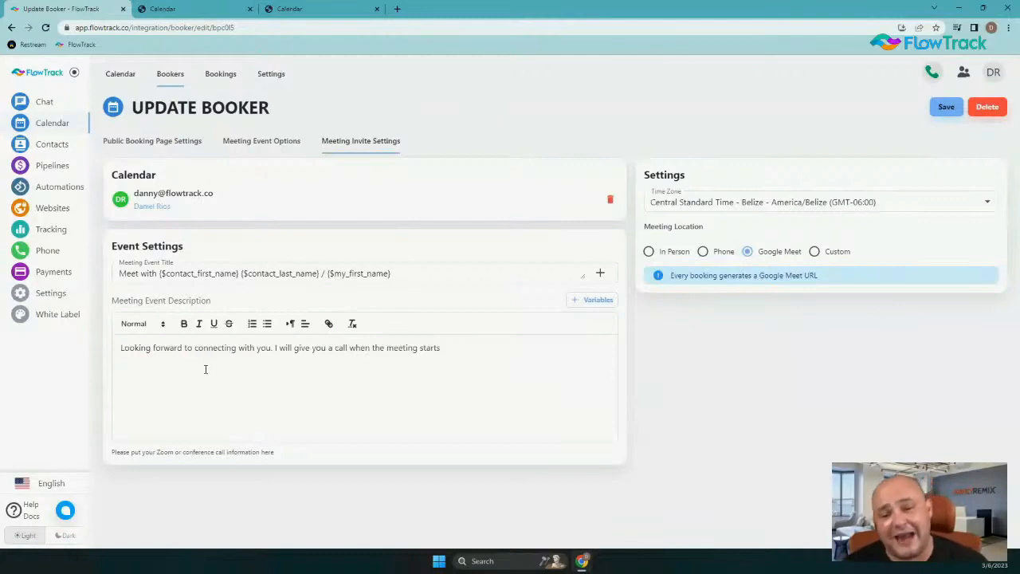
left_click(835, 253)
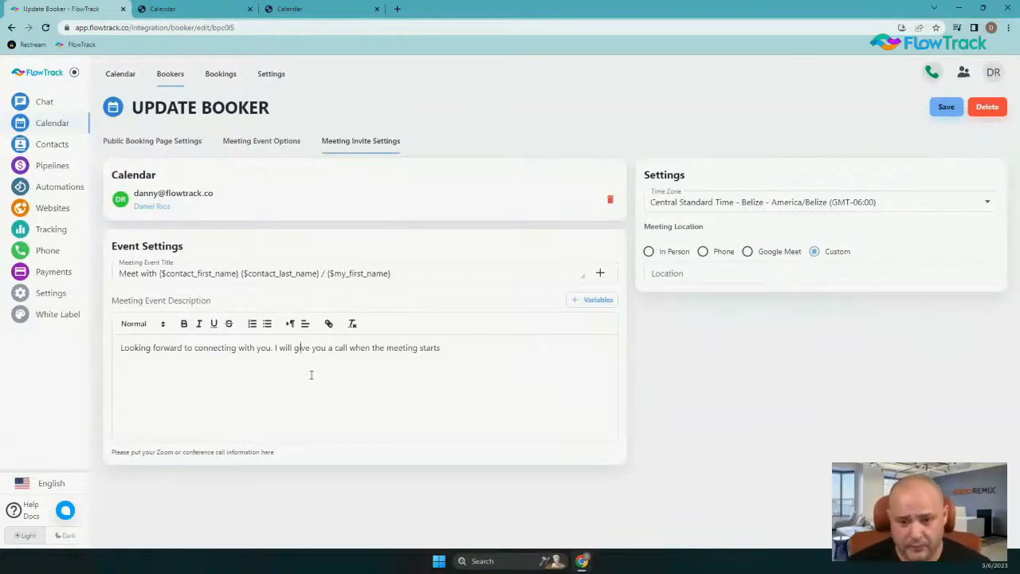
left_click_drag(717, 251, 705, 254)
left_click(703, 253)
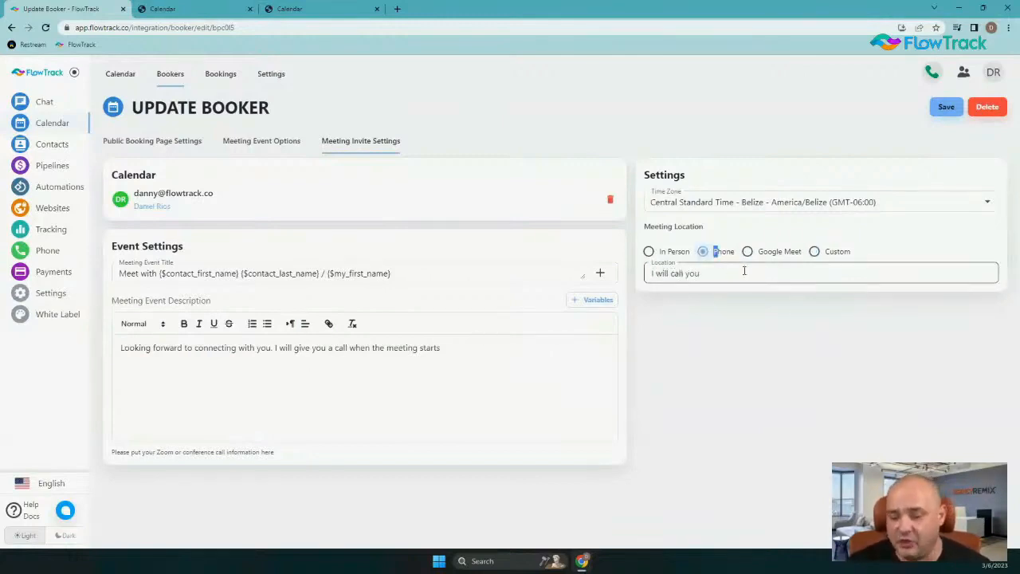
left_click(650, 252)
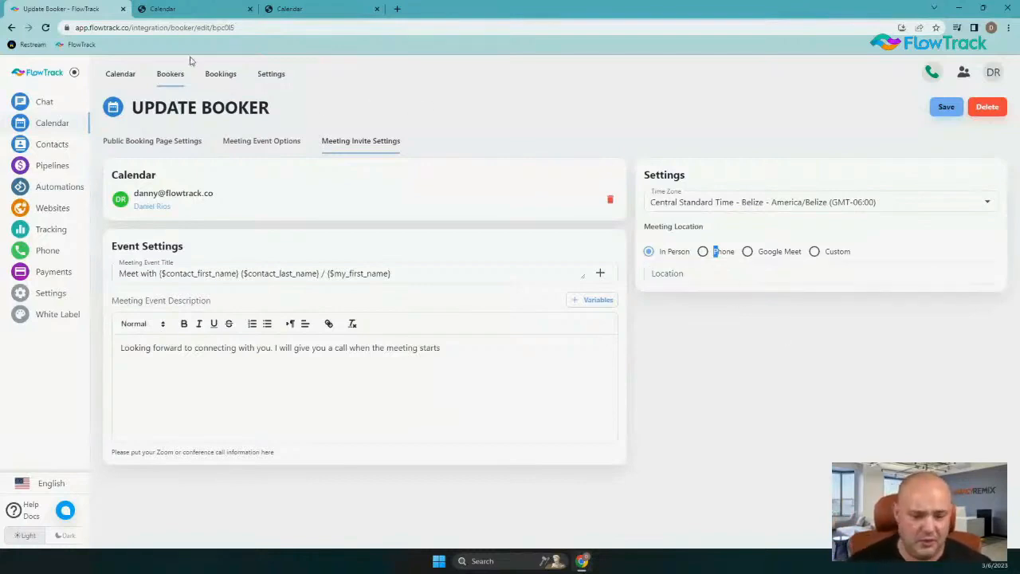
Leave the booker without saving, reopen it from the bookers list and check its meeting event options and meeting invite settings
left_click(118, 74)
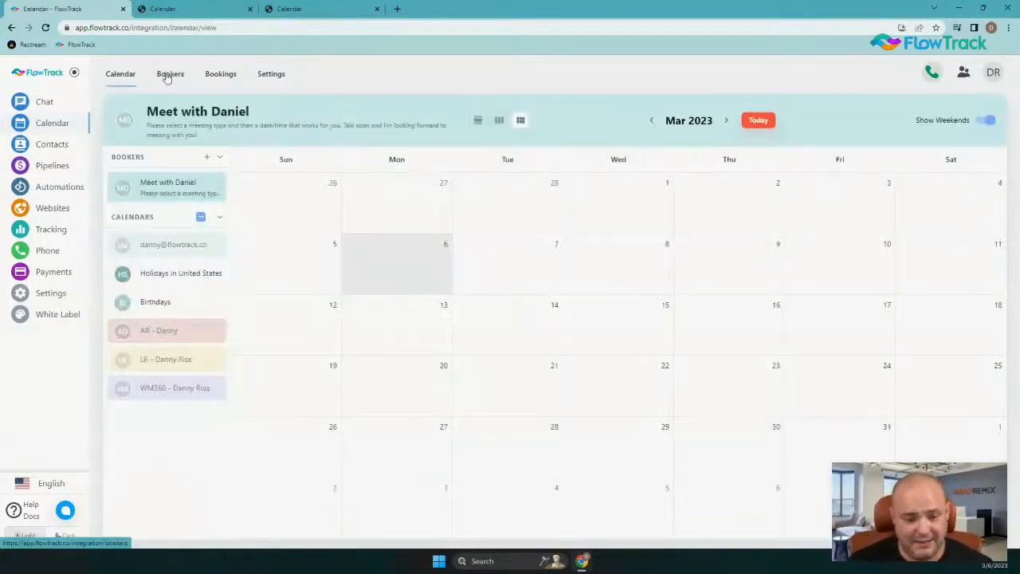
left_click(167, 75)
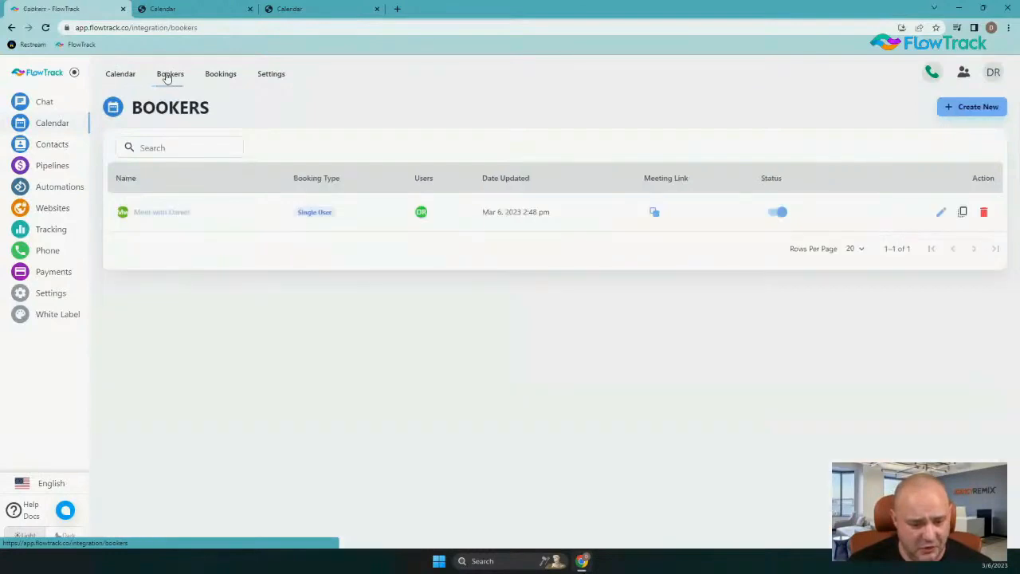
left_click(166, 217)
left_click(251, 141)
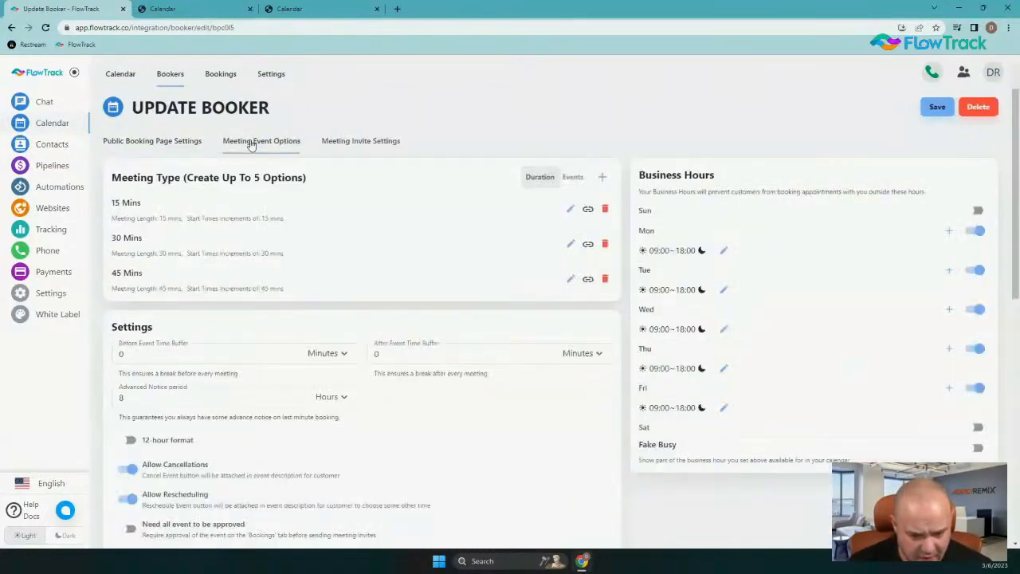
left_click(359, 143)
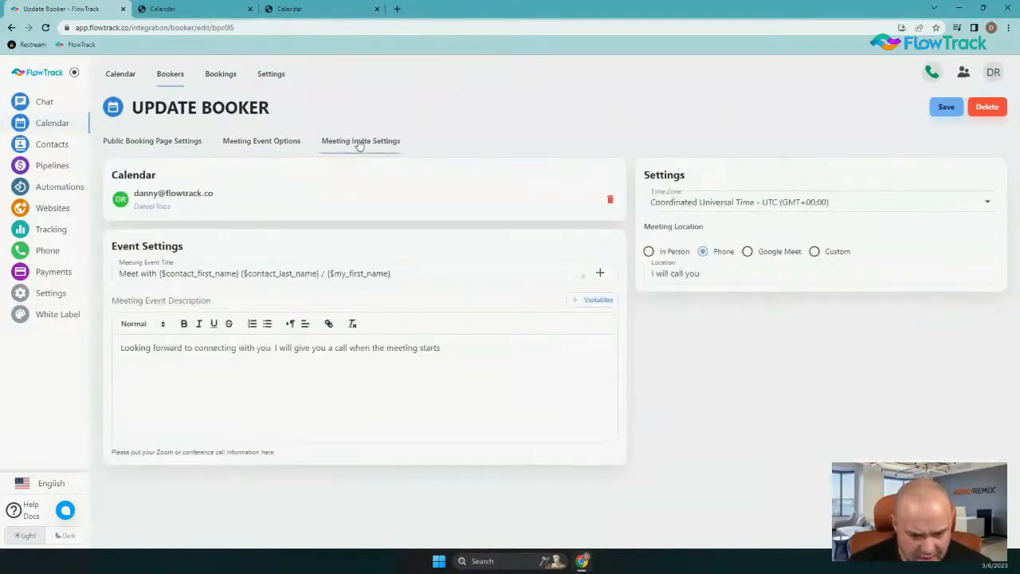
Try In Person as the meeting location, leave the booker without saving and return to the bookers list
left_click(647, 252)
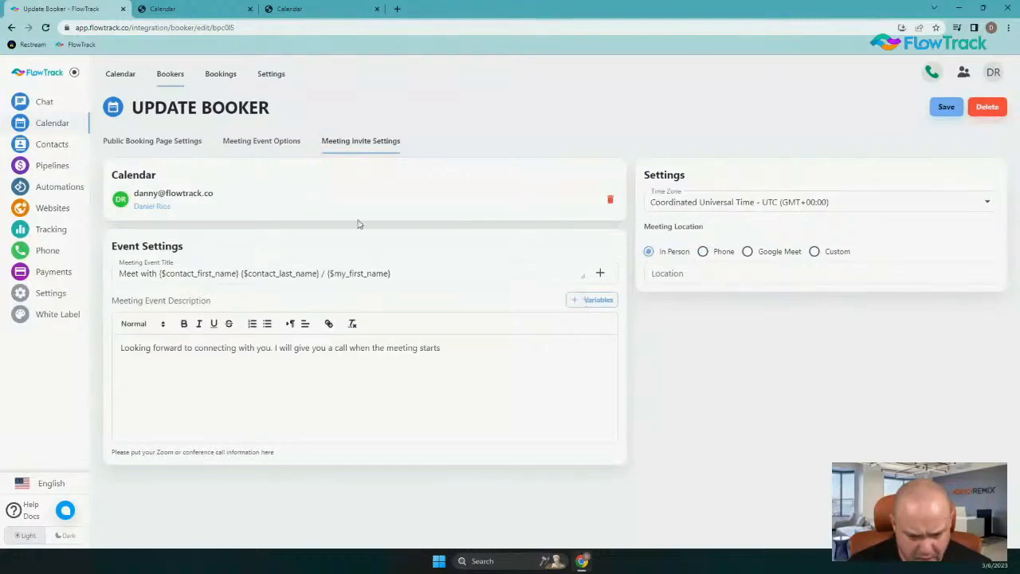
left_click(272, 73)
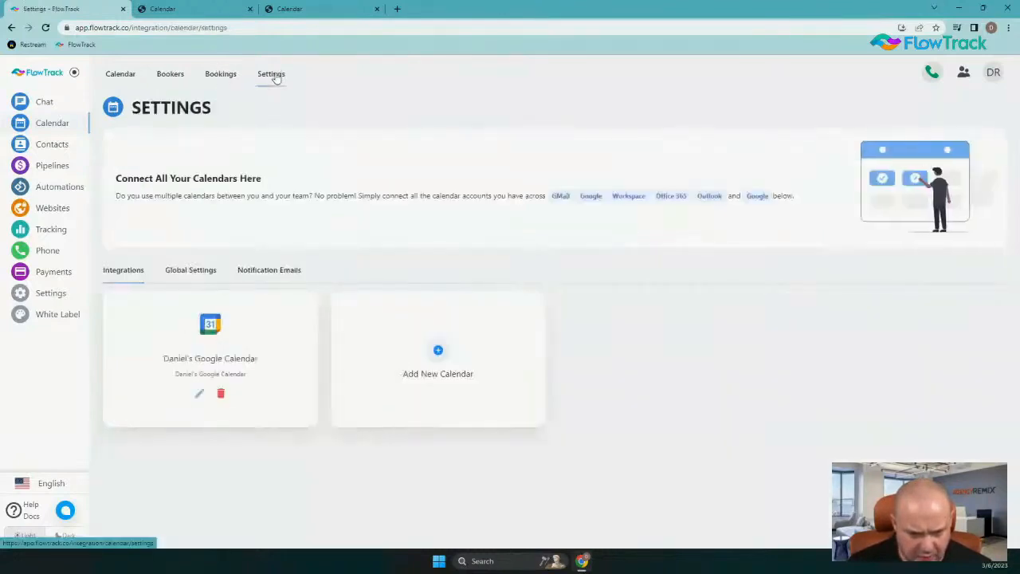
left_click(180, 75)
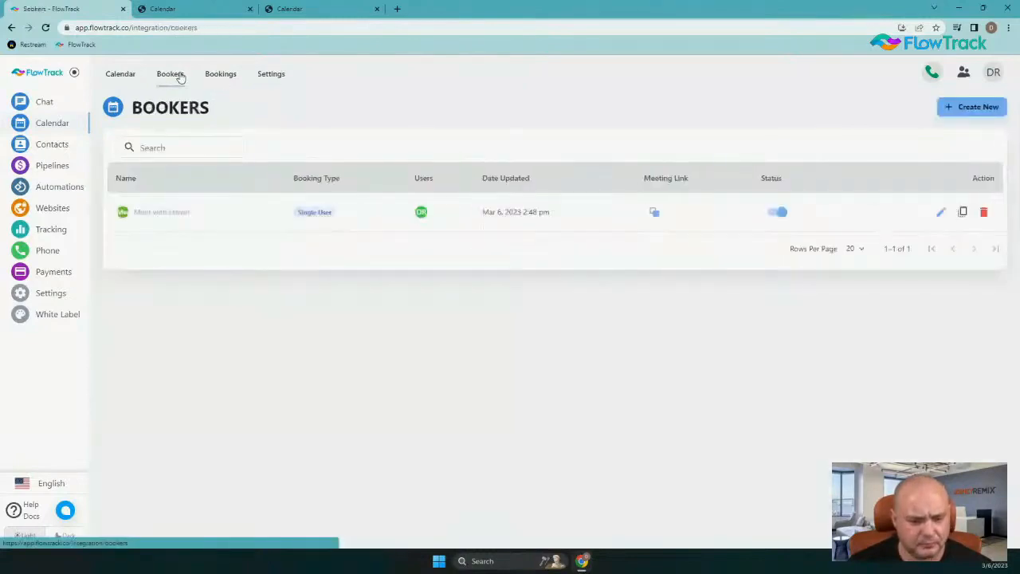
left_click(115, 79)
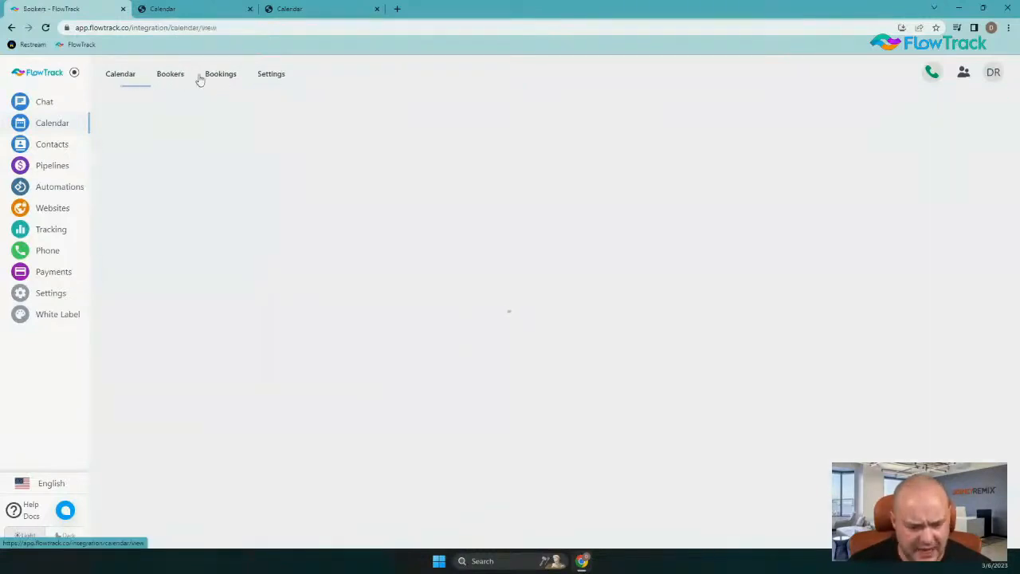
left_click(168, 74)
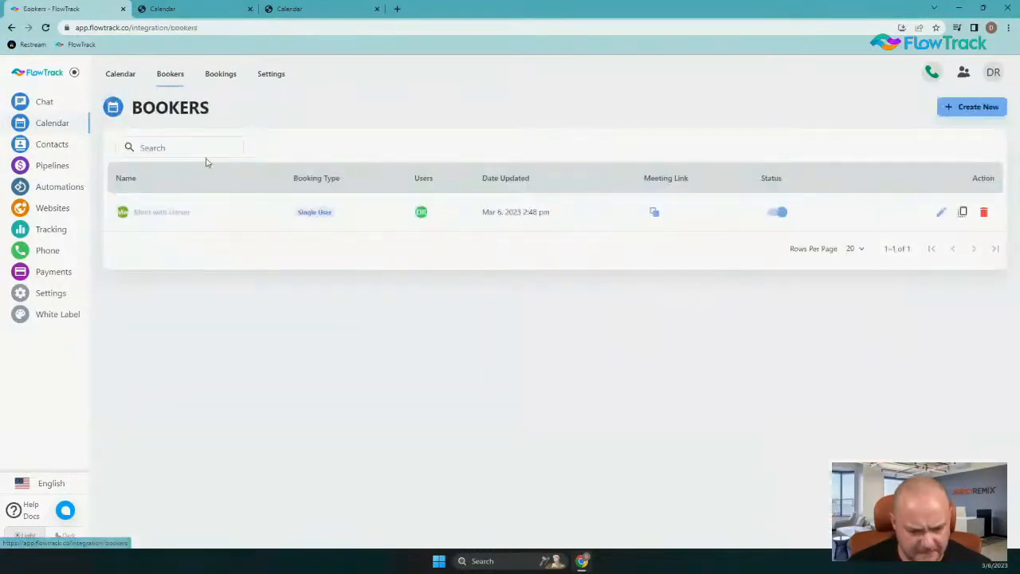
Start creating a new booker and review its meeting event options
left_click(968, 106)
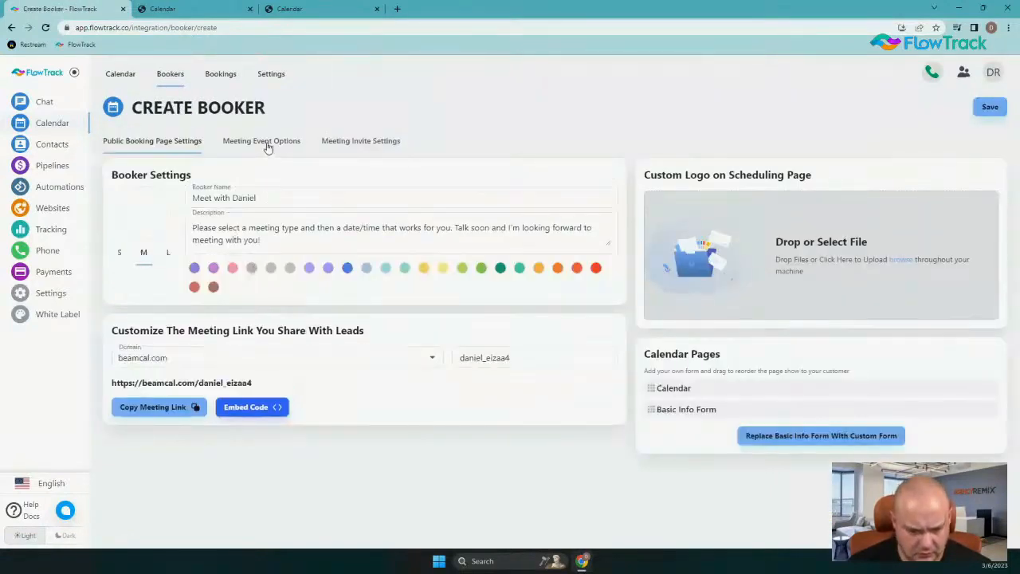
left_click(266, 142)
scroll(325, 305, "down", 3)
scroll(357, 279, "up", 3)
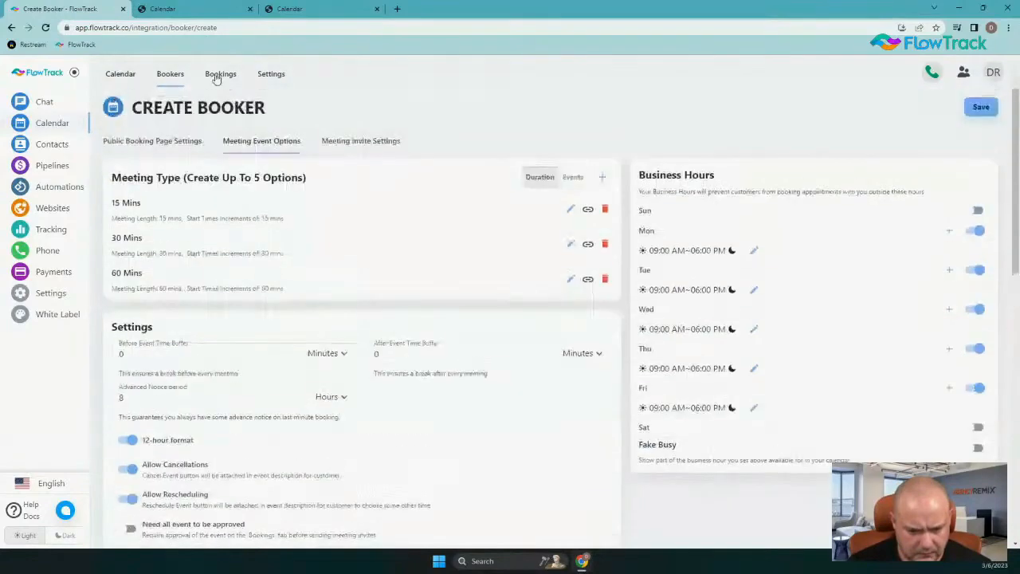
Try In Person as the meeting location in the new booker's meeting invite settings, ending on Phone
left_click(332, 142)
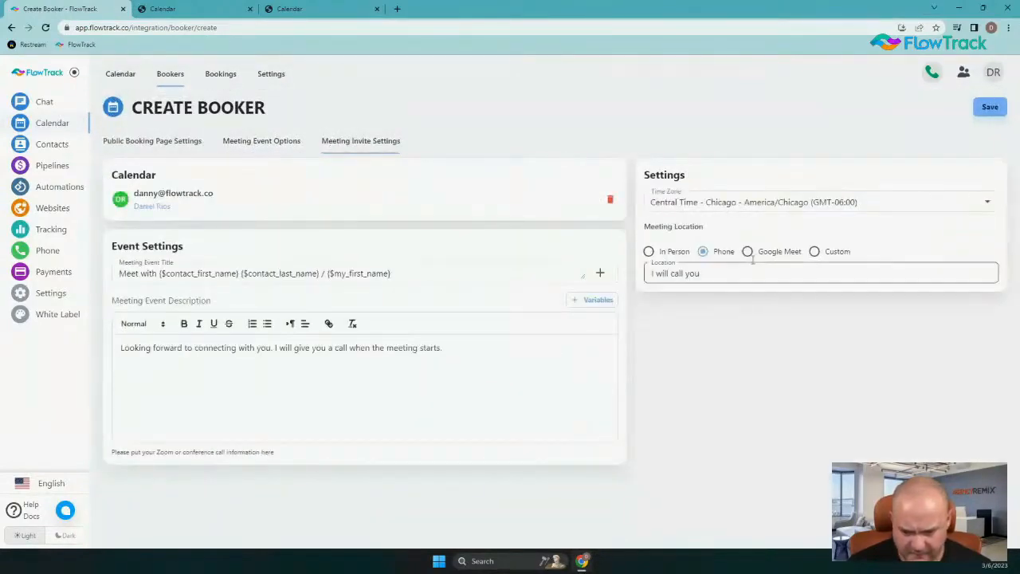
left_click(648, 251)
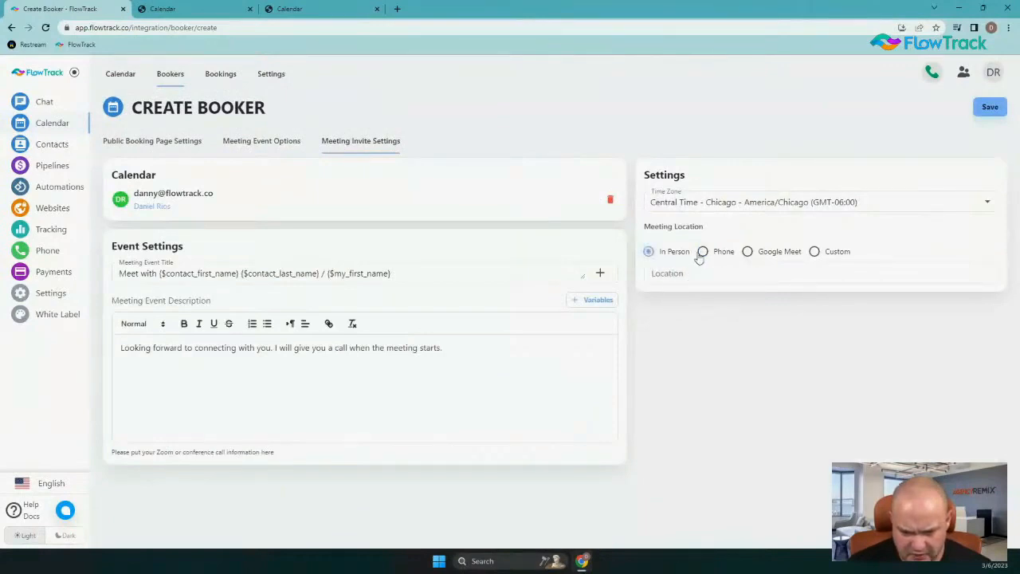
left_click(702, 251)
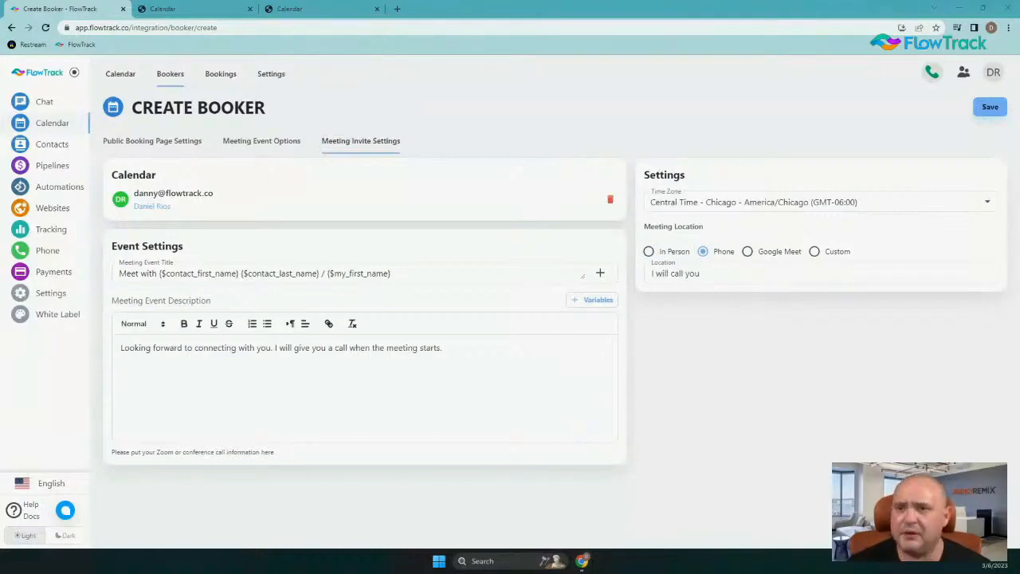
Try the "Need all event to be approved" option in the new booker's meeting event options, leaving it off
left_click(267, 142)
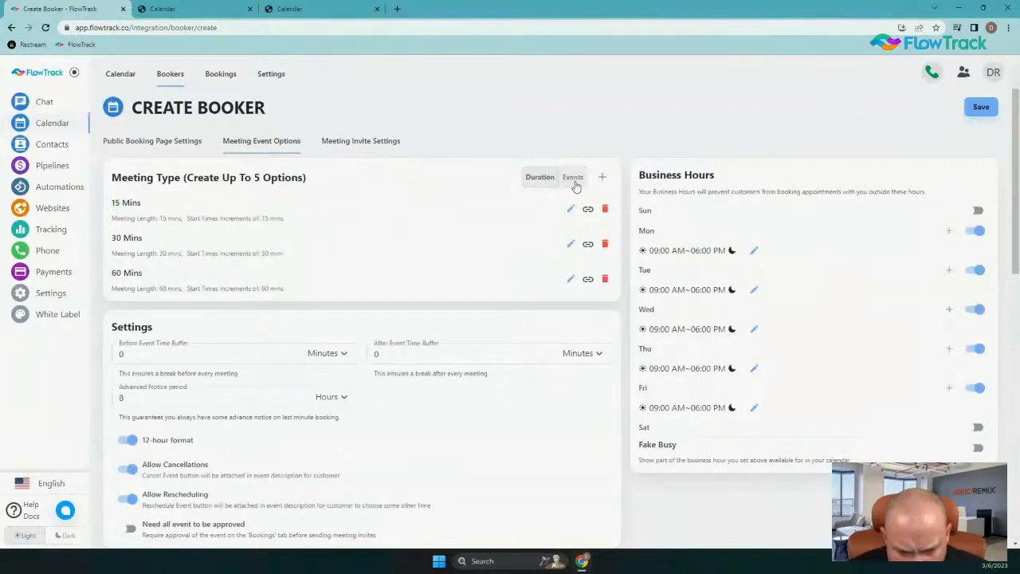
scroll(502, 243, "down", 5)
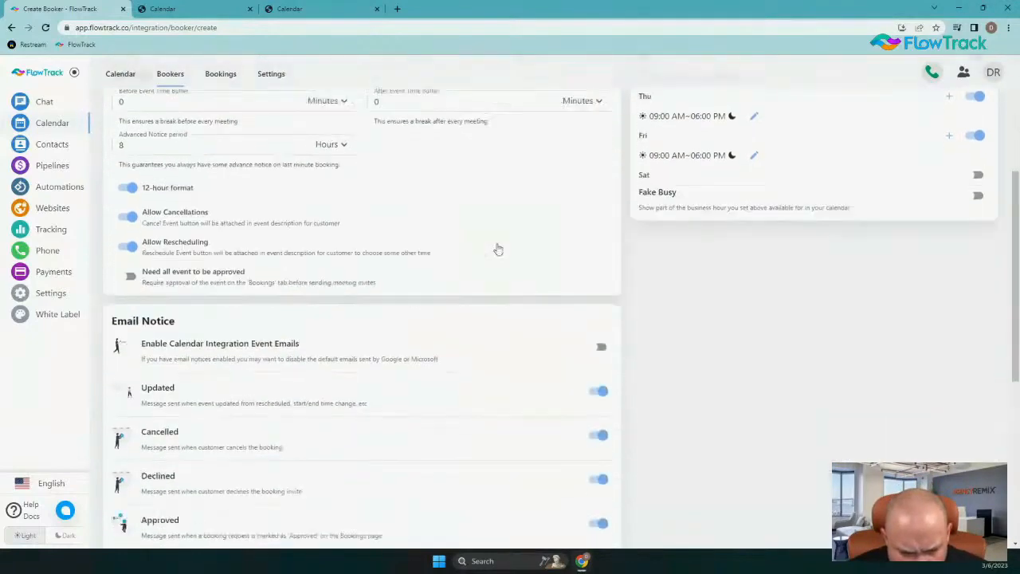
scroll(282, 264, "down", 1)
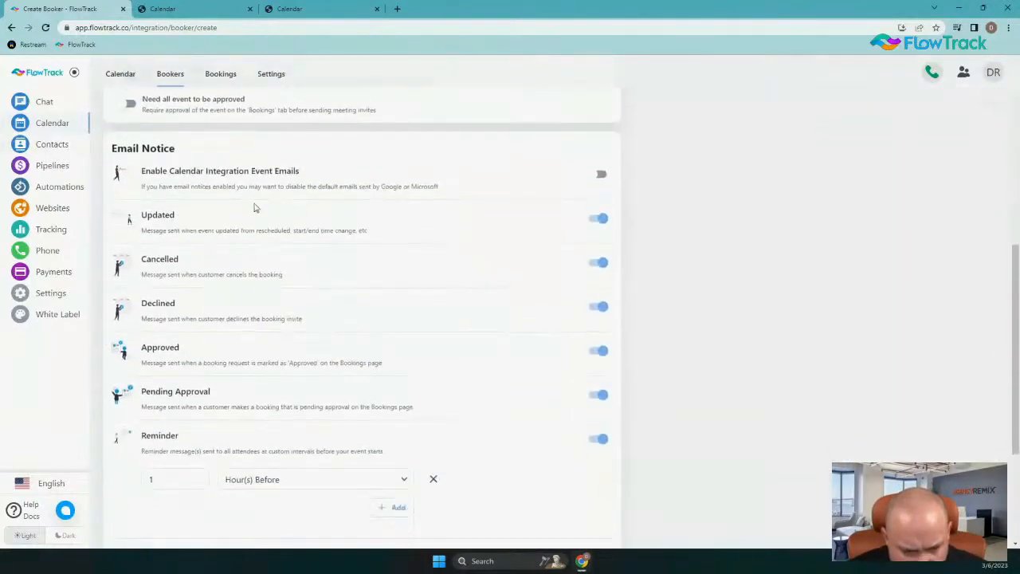
scroll(252, 207, "up", 4)
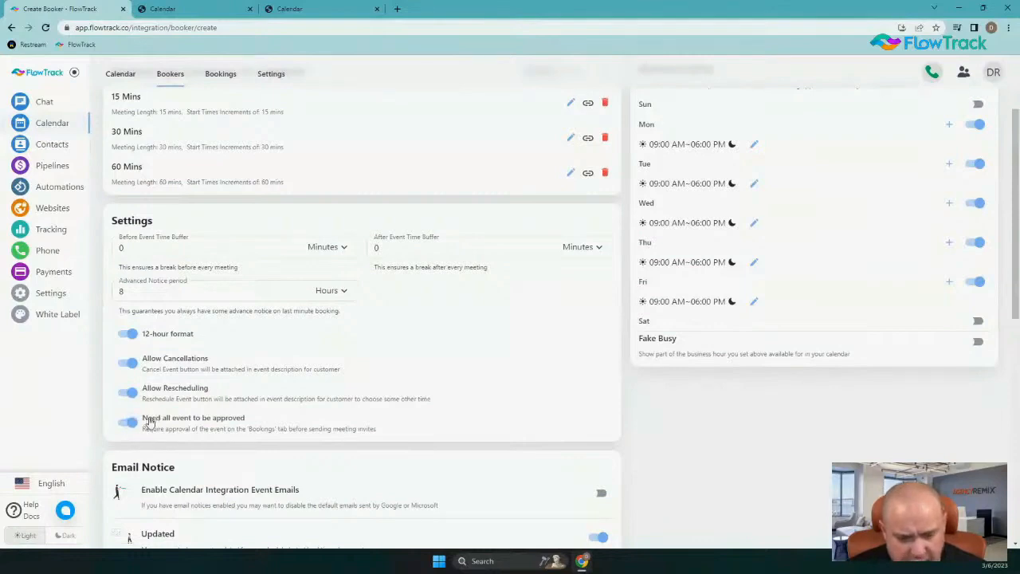
left_click(129, 424)
Review the new booker's email notice options, including the reminder, invitation and follow-up messages
scroll(382, 337, "down", 3)
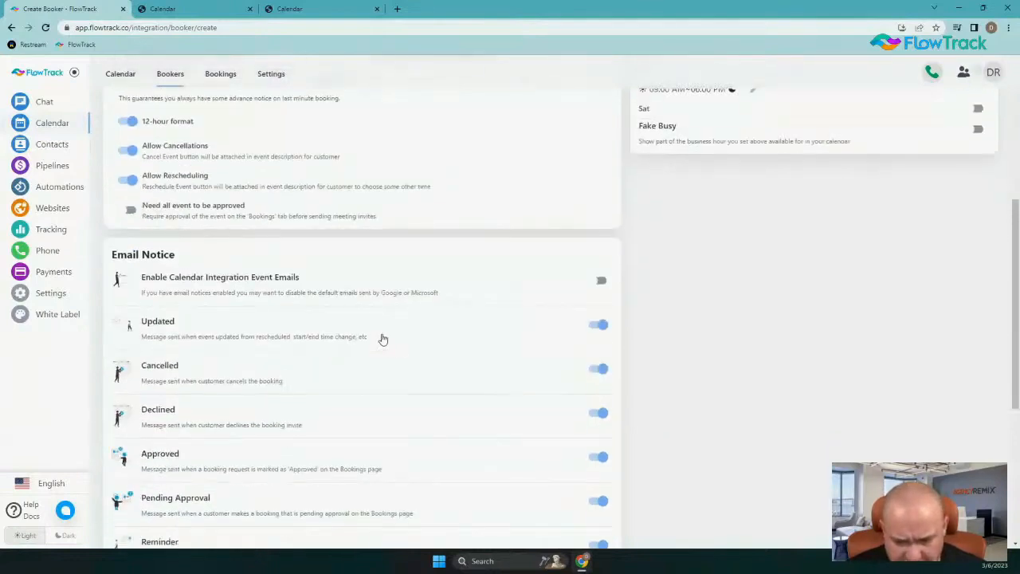
scroll(383, 337, "down", 4)
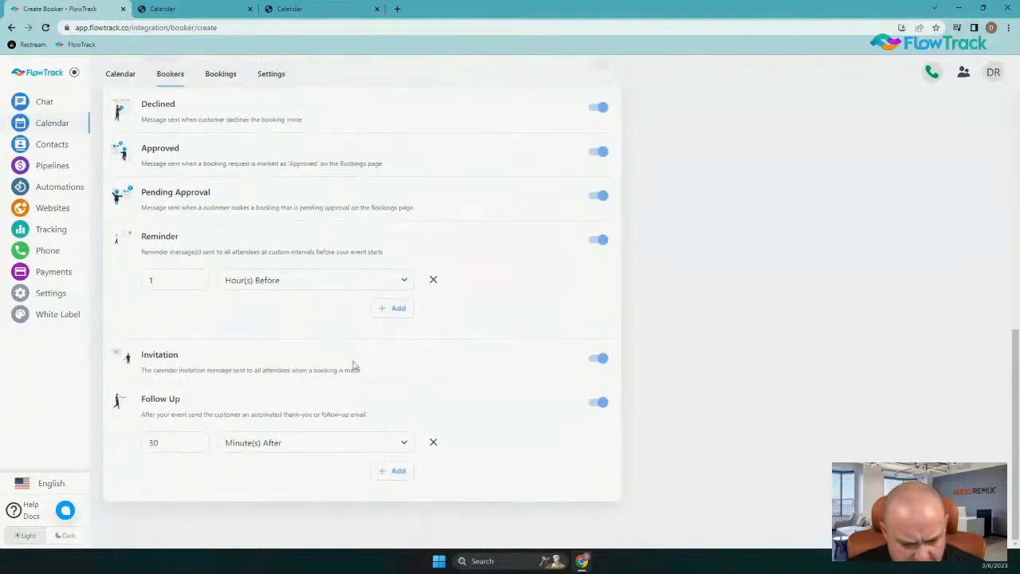
scroll(276, 367, "up", 4)
scroll(300, 302, "down", 2)
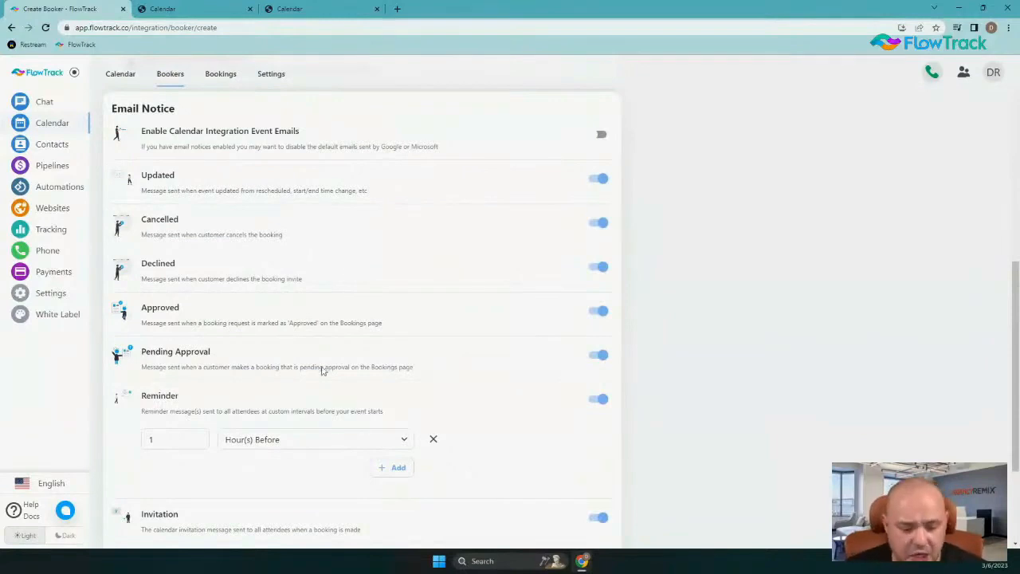
scroll(305, 362, "down", 2)
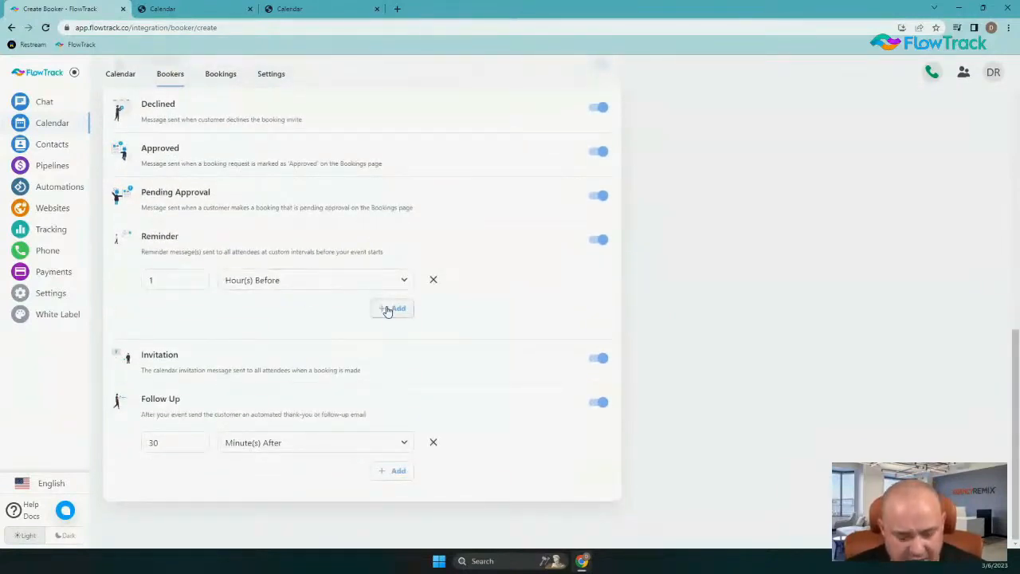
scroll(361, 199, "up", 3)
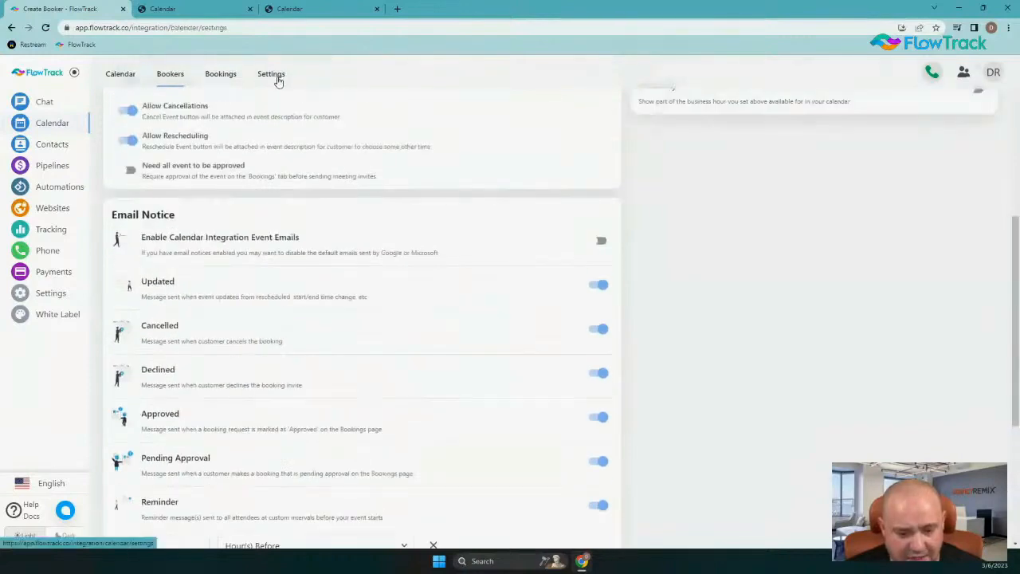
Review the notification emails in the calendar settings and return to the bookers list
left_click(275, 74)
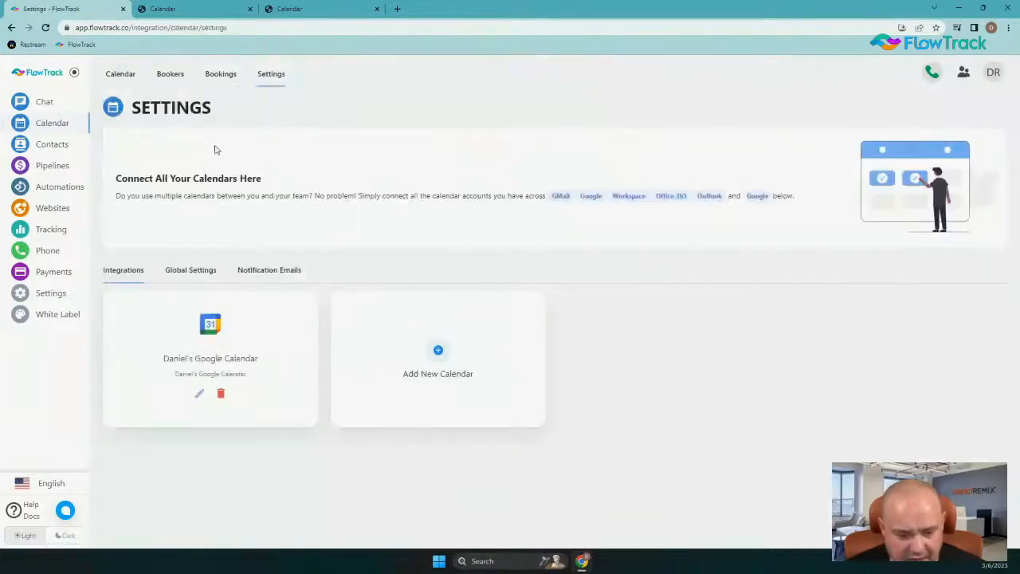
left_click(266, 270)
scroll(370, 366, "down", 1)
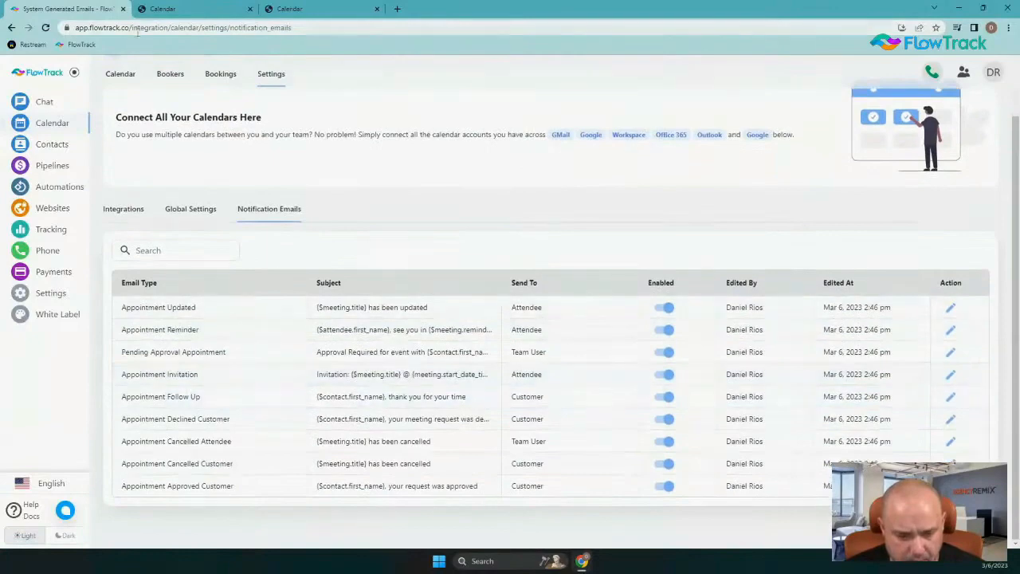
left_click(170, 73)
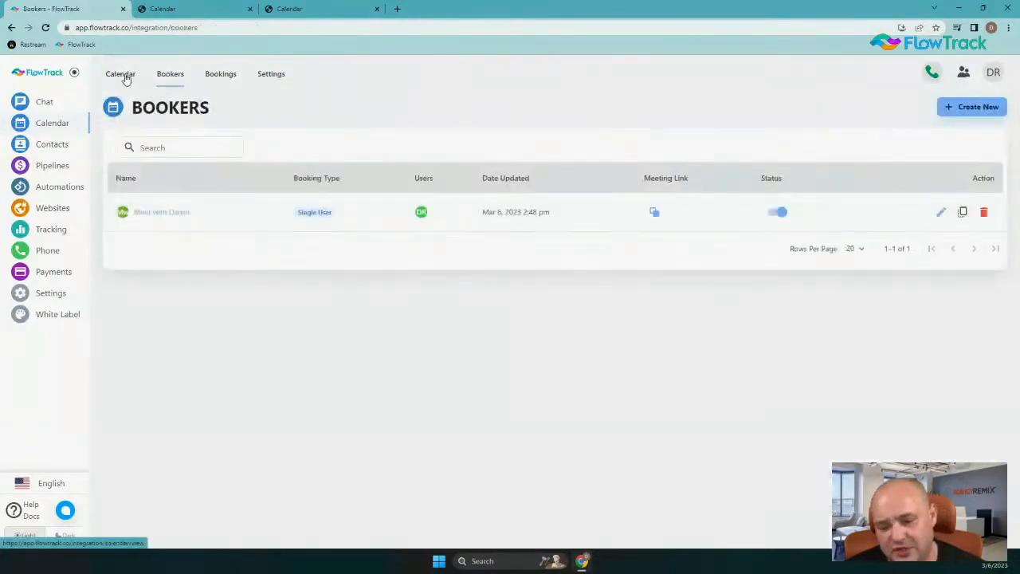